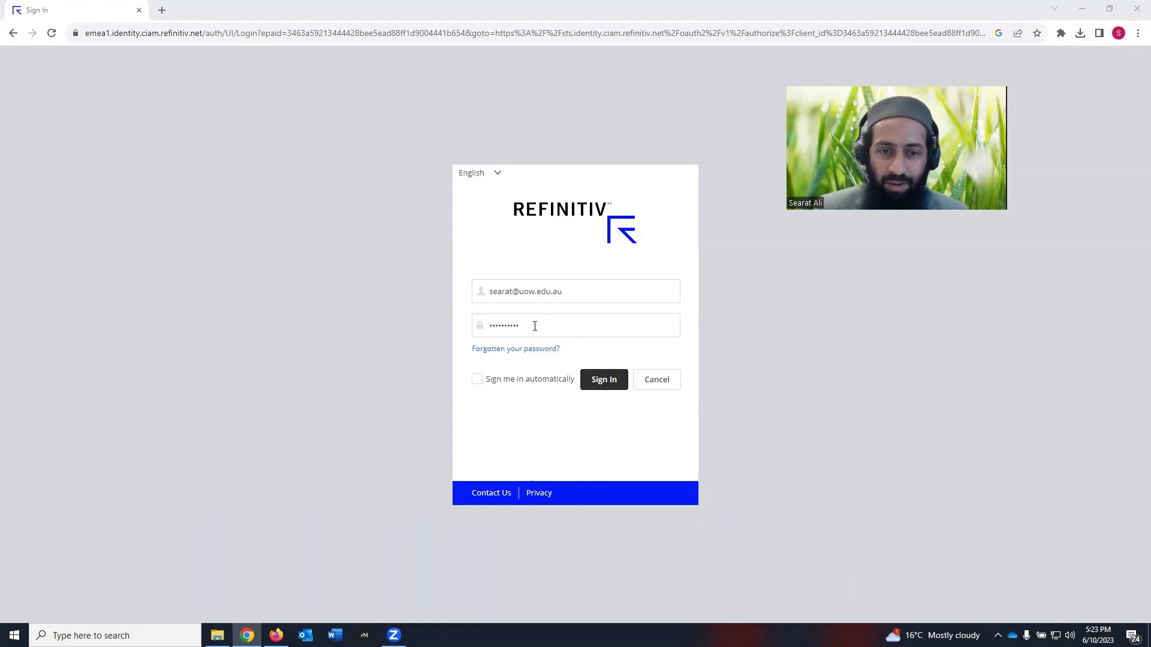
Sign in to load the Sample Layout - Market Monitoring workspace
click(604, 381)
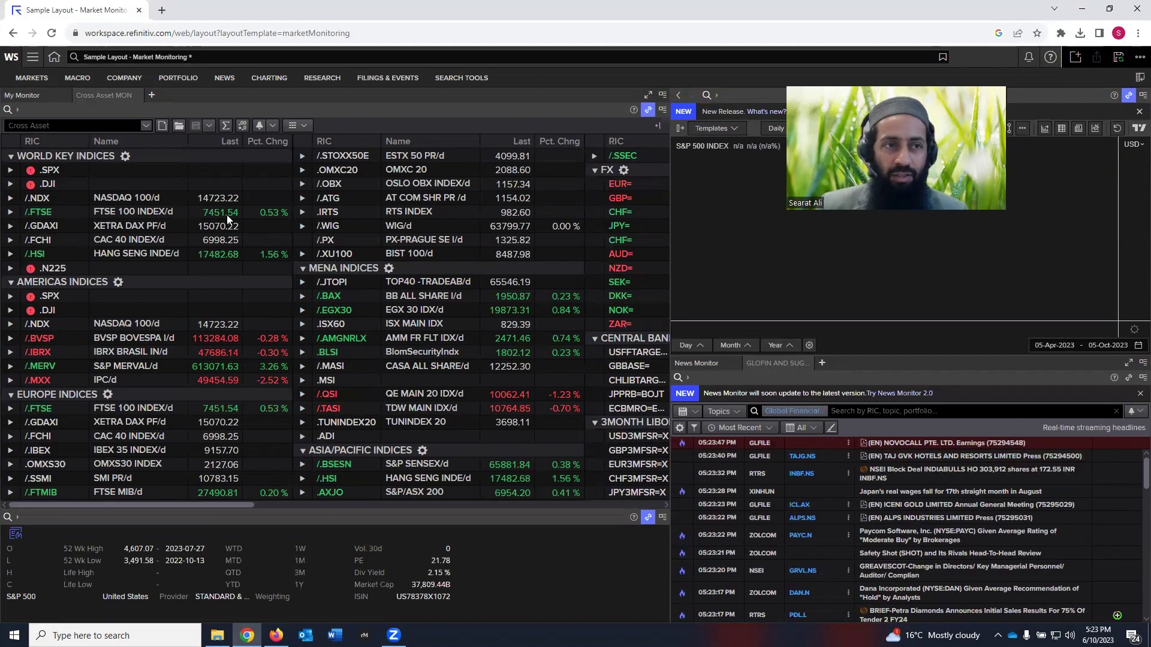
Search Workspace for 'susfin' to surface the Sustainable Finance Landing Page app
click(94, 57)
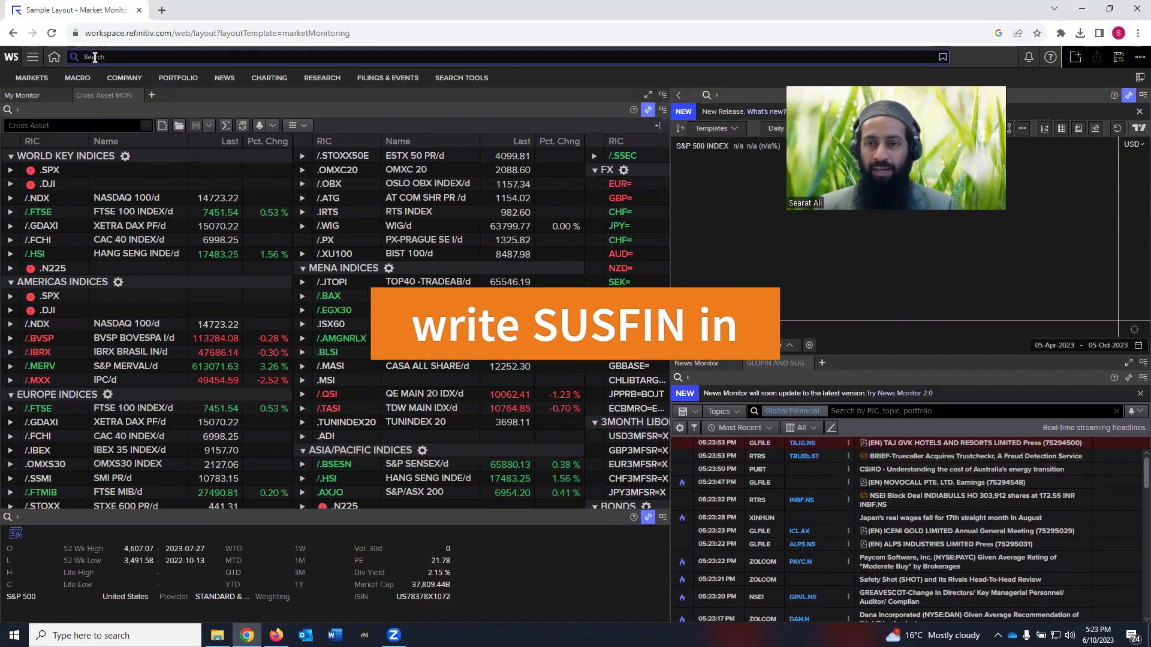
text(sus)
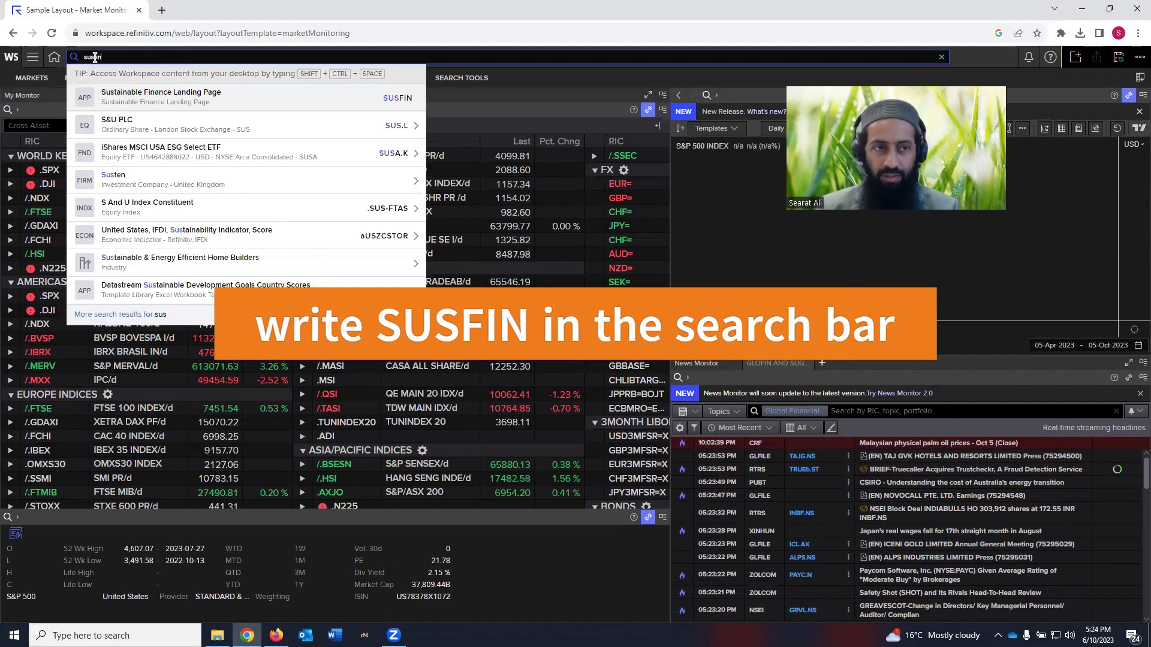
text(fin)
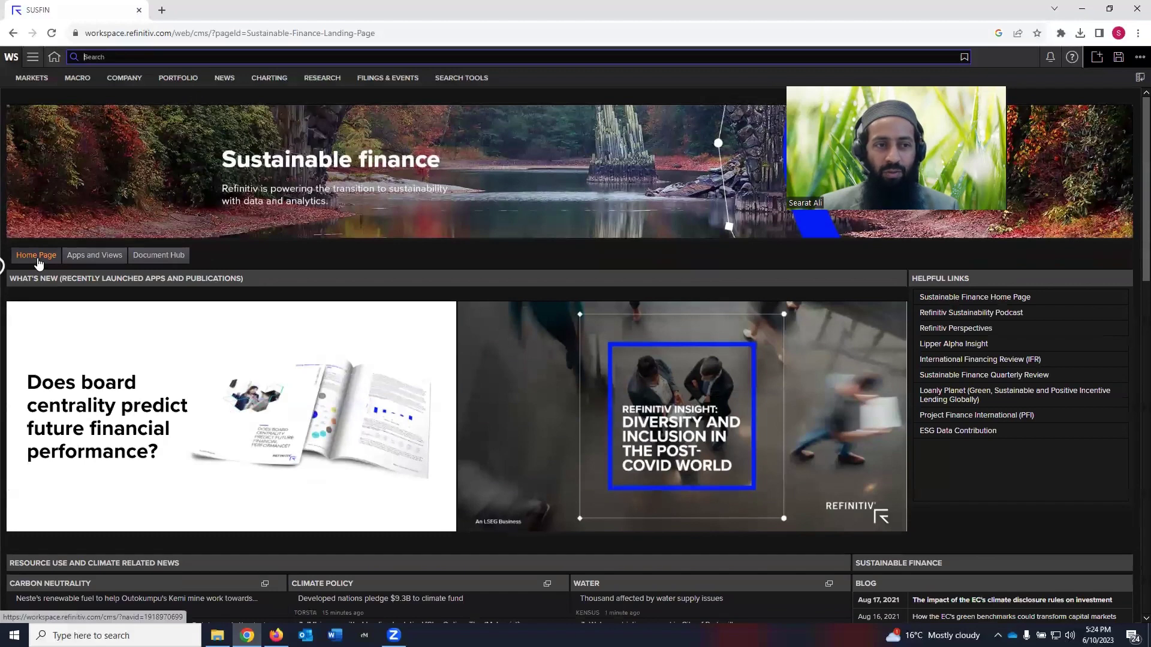
Scroll the Home Page past What's New and Helpful Links to the Resource Use and Climate news
click(37, 261)
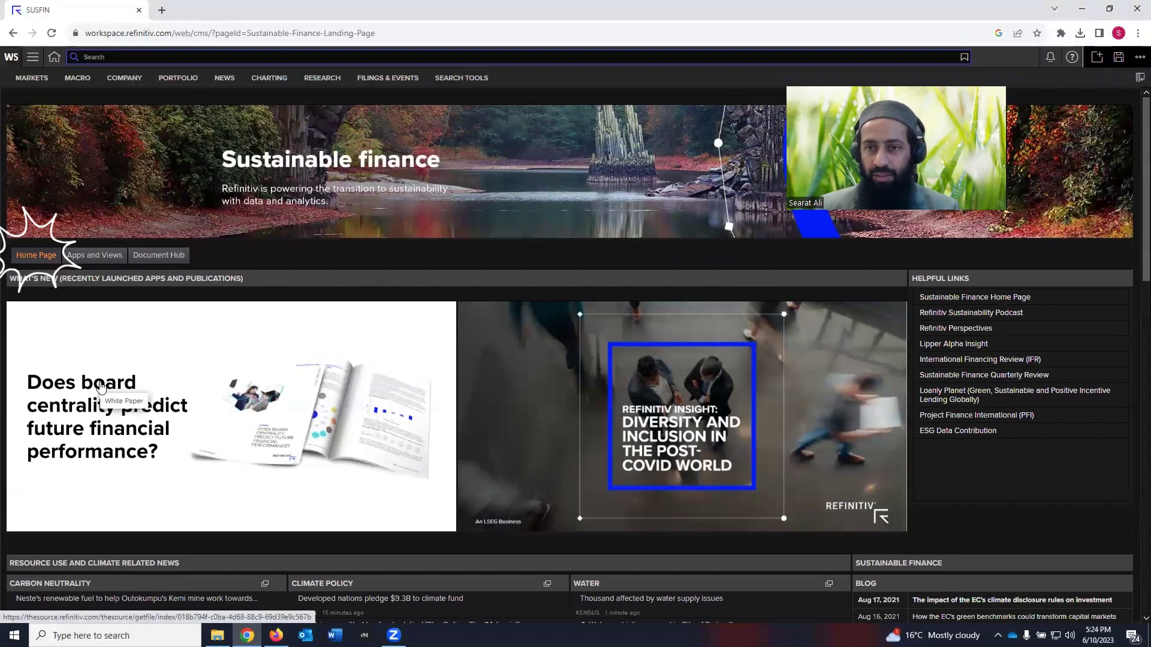
scroll(100, 385, down, 1)
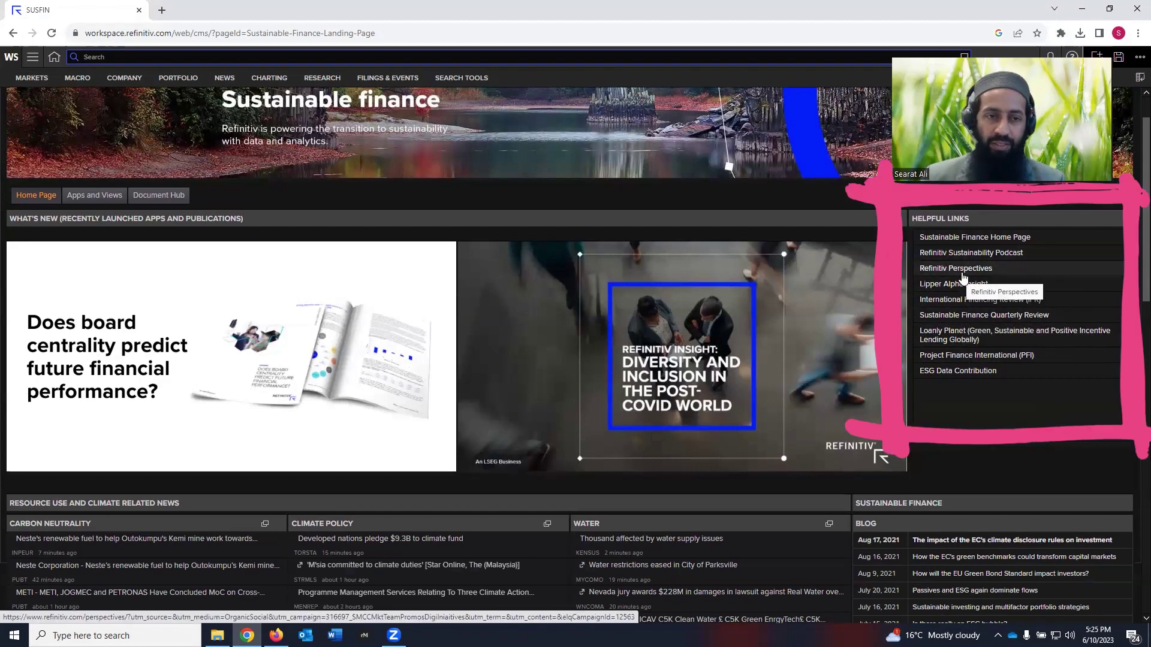
scroll(329, 376, down, 2)
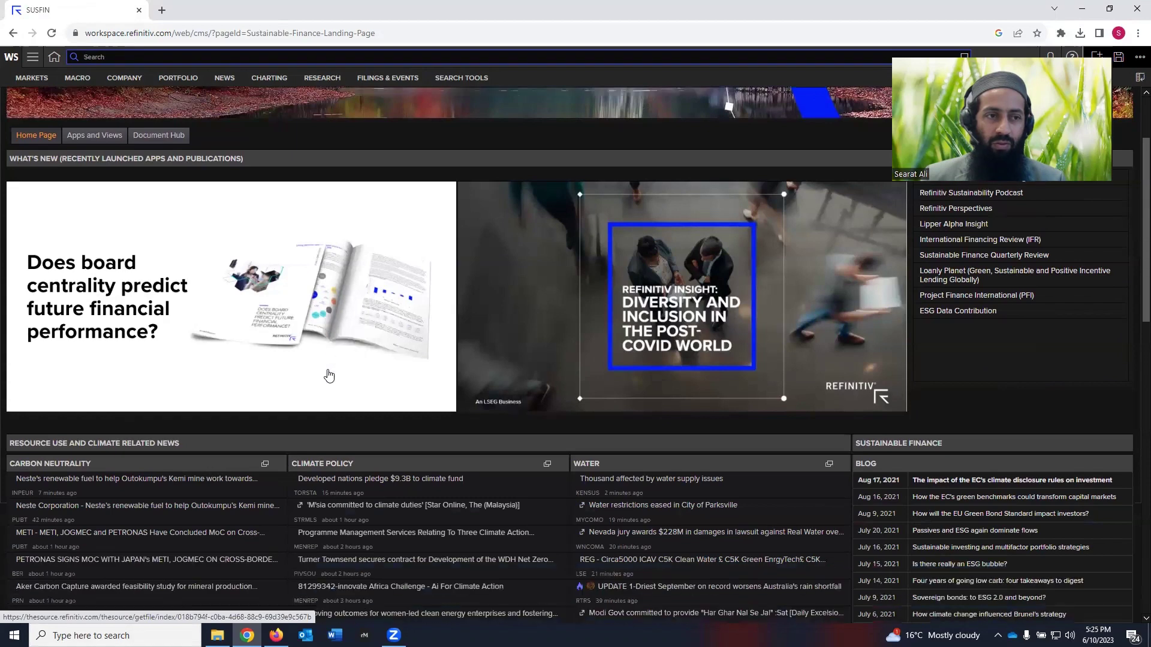
scroll(329, 376, down, 2)
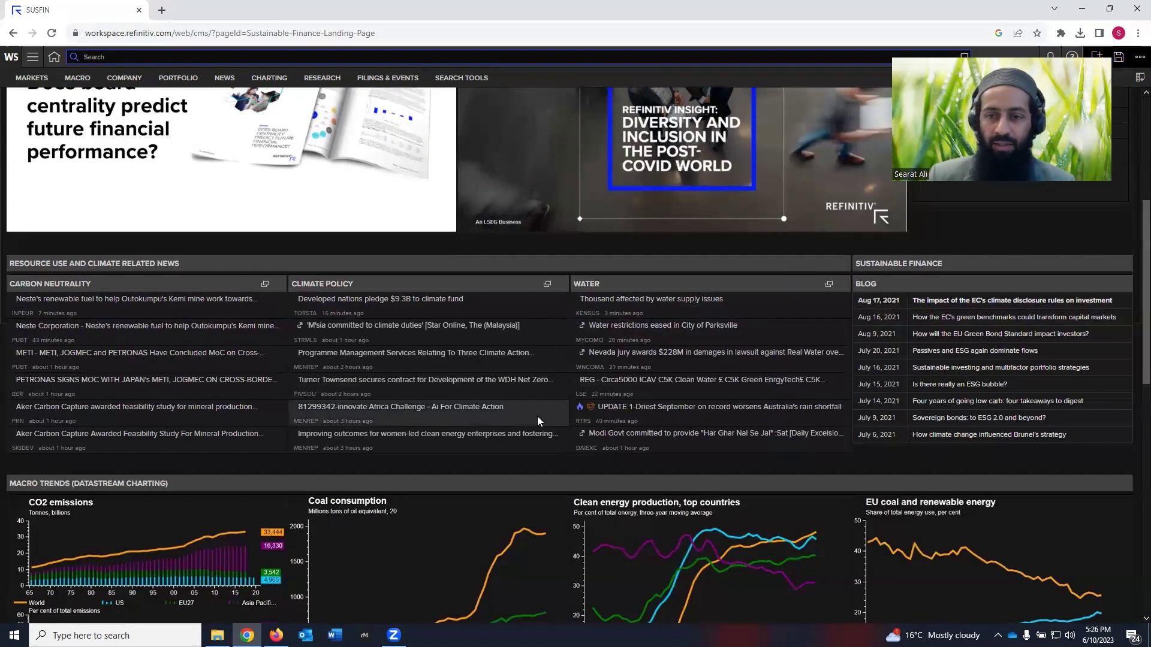
Scroll on to the four Macro Trends charts and the Research Spotlight reports
scroll(531, 417, down, 4)
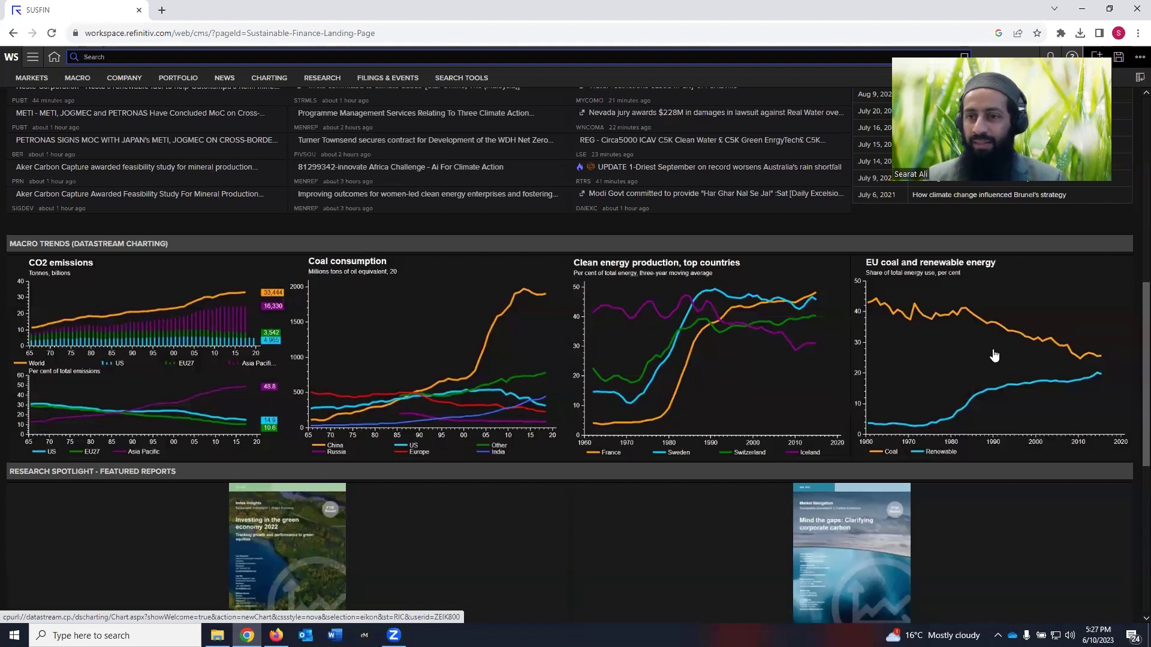
Scroll down to ESG Performance vs. Benchmark, then back up to What's New and Helpful Links
scroll(847, 368, down, 3)
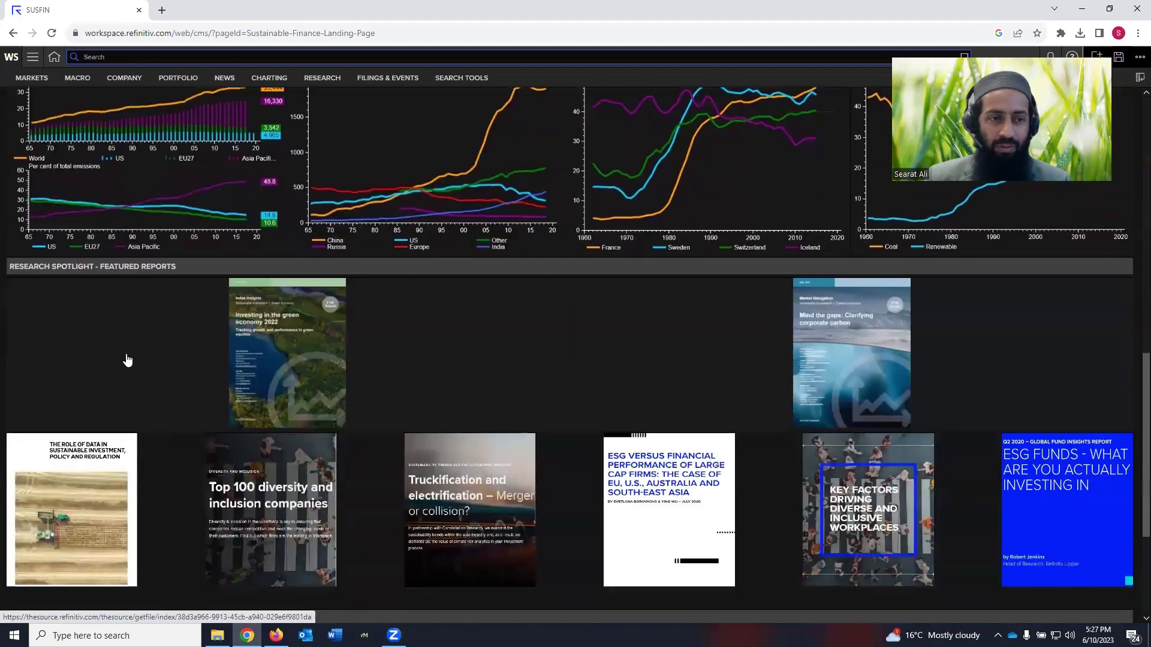
scroll(81, 246, down, 1)
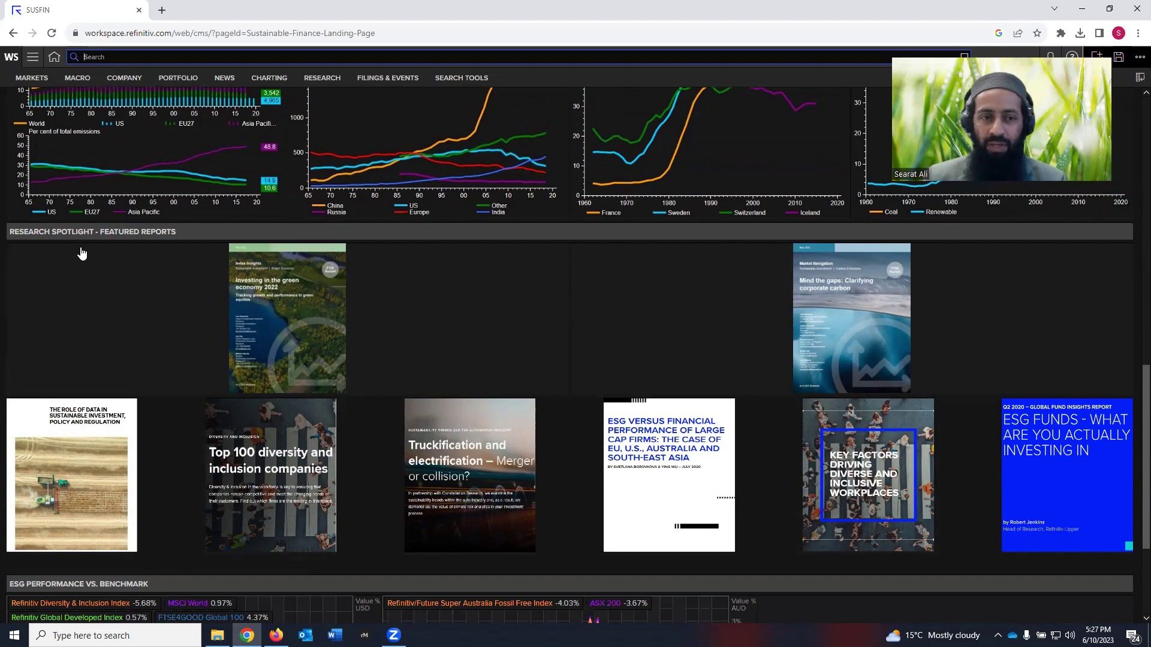
scroll(77, 290, down, 1)
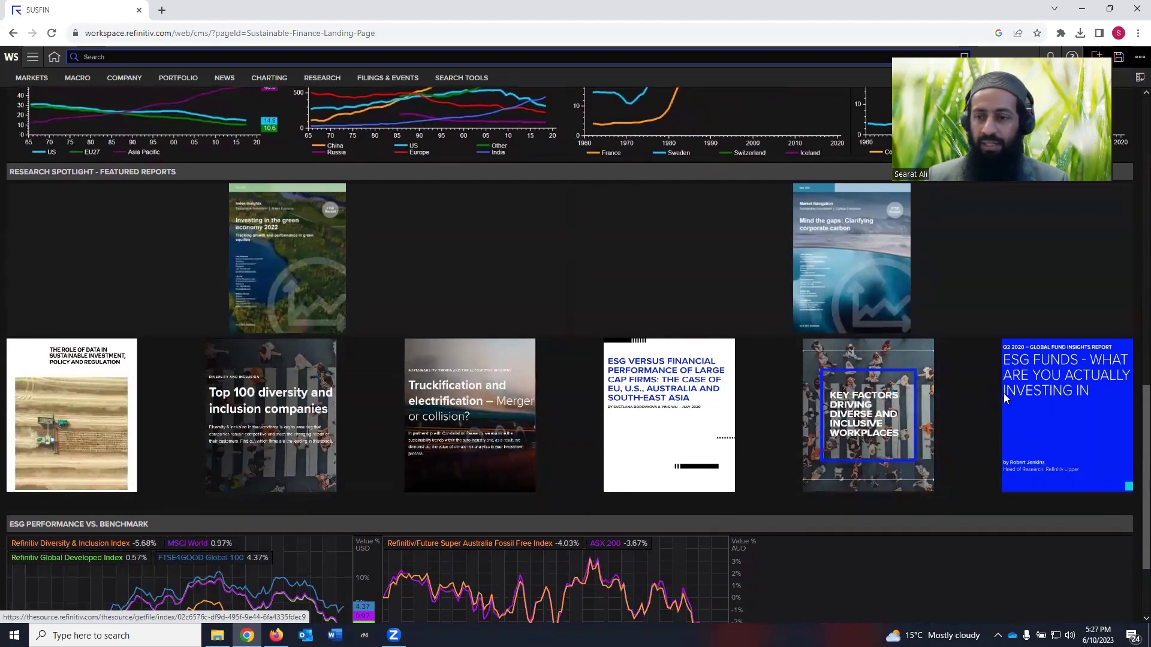
scroll(1021, 393, down, 2)
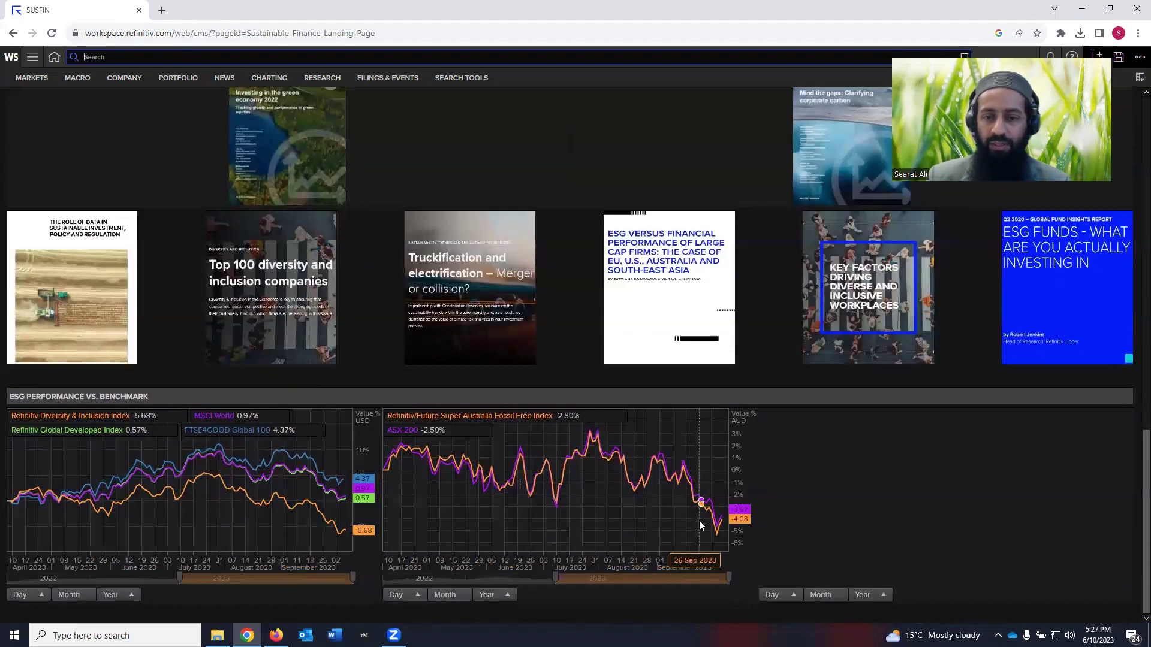
scroll(1132, 508, up, 5)
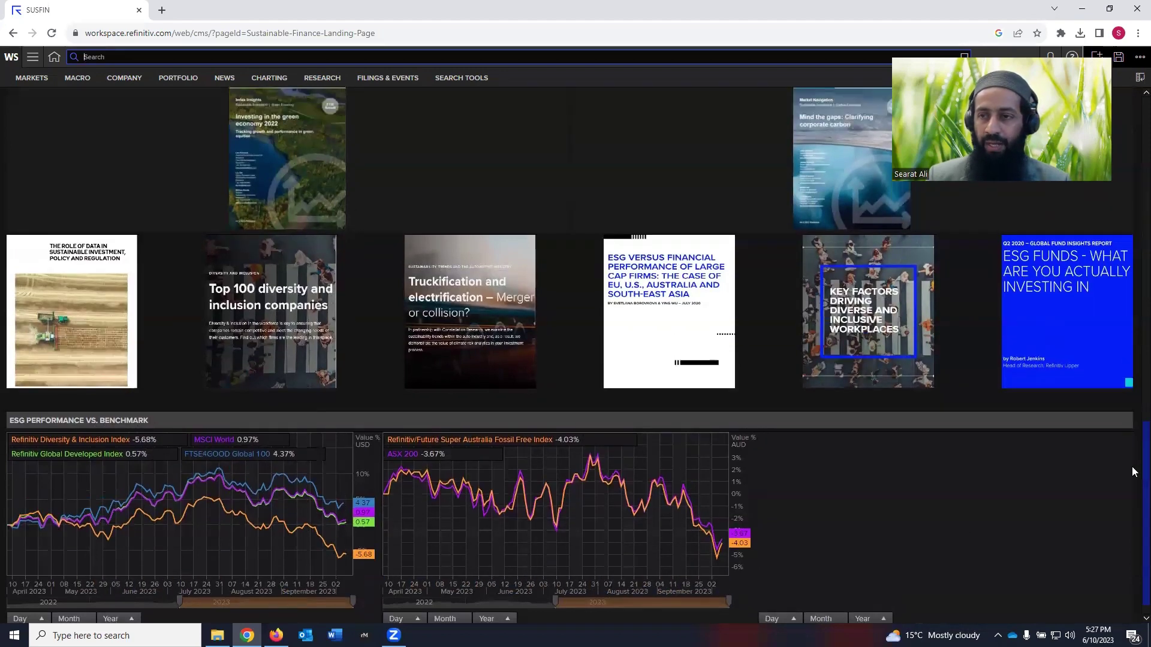
scroll(1133, 178, up, 10)
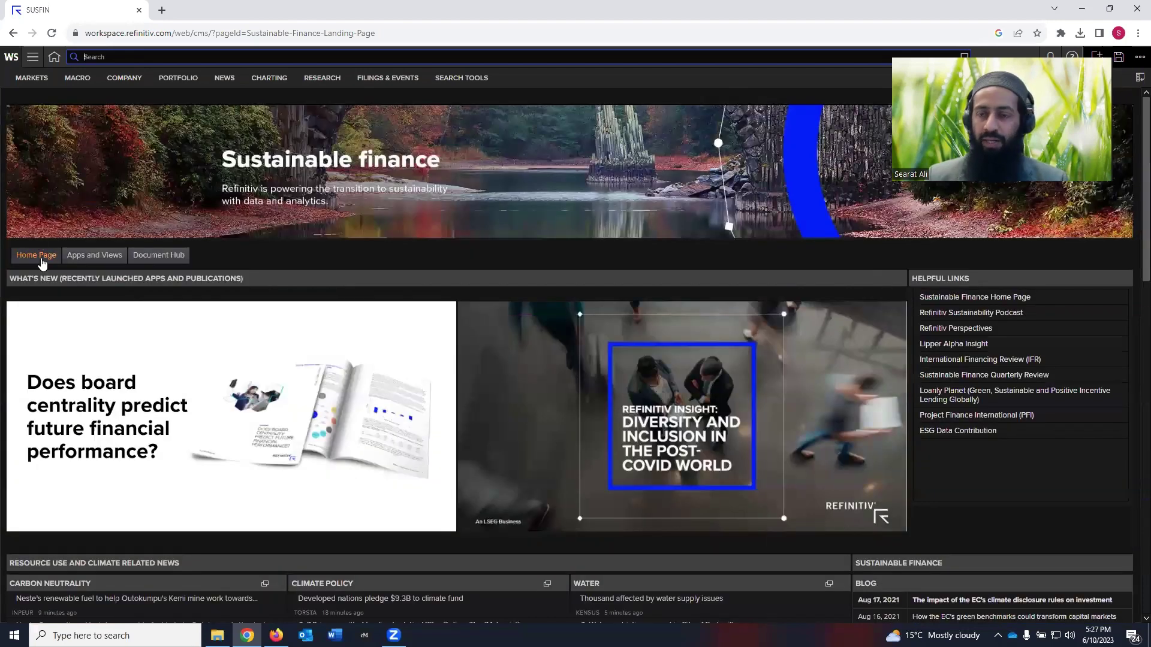
Open the sustainable finance Apps and Views page and scroll down to Macroeconomic Analysis
click(102, 258)
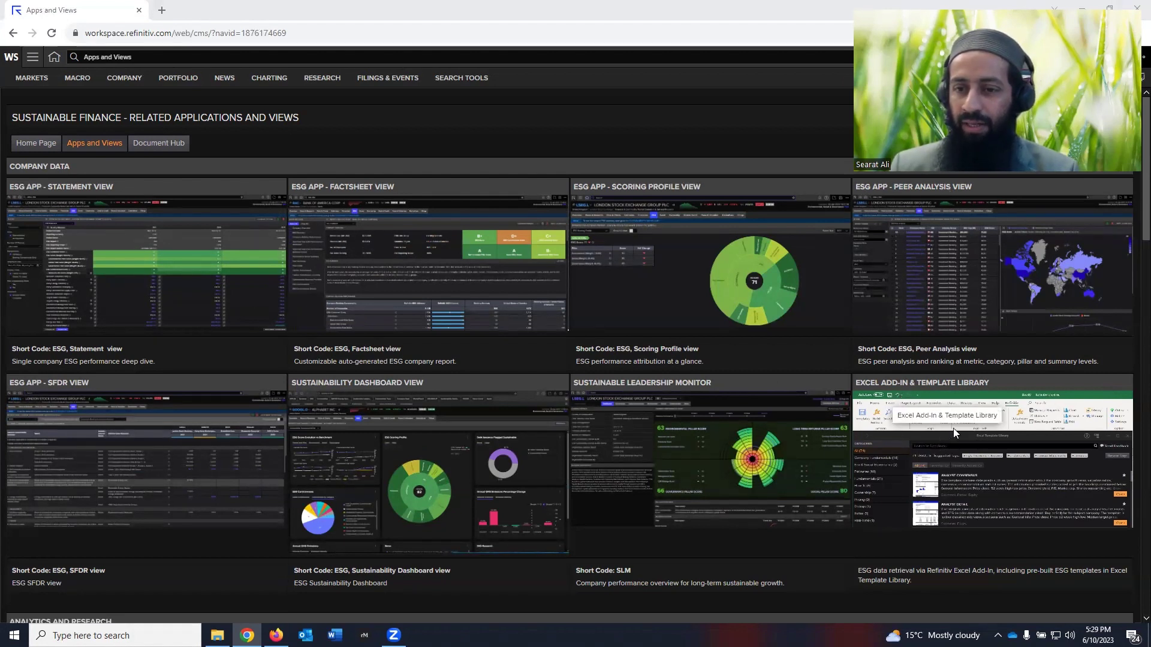
scroll(944, 444, down, 1)
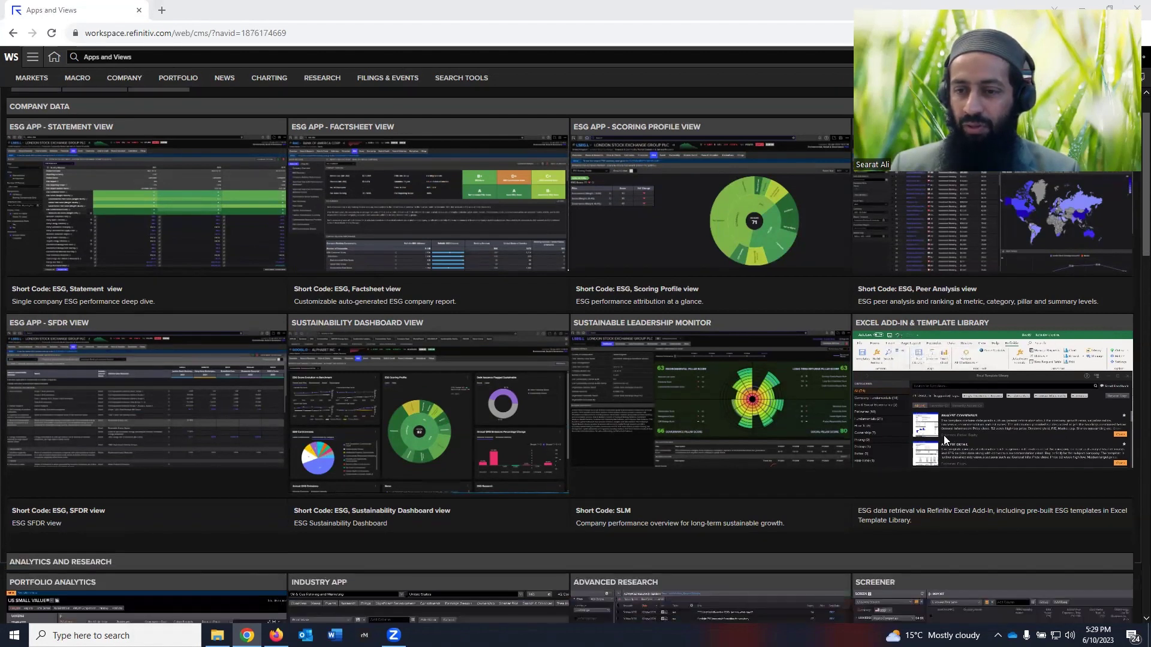
scroll(949, 431, down, 2)
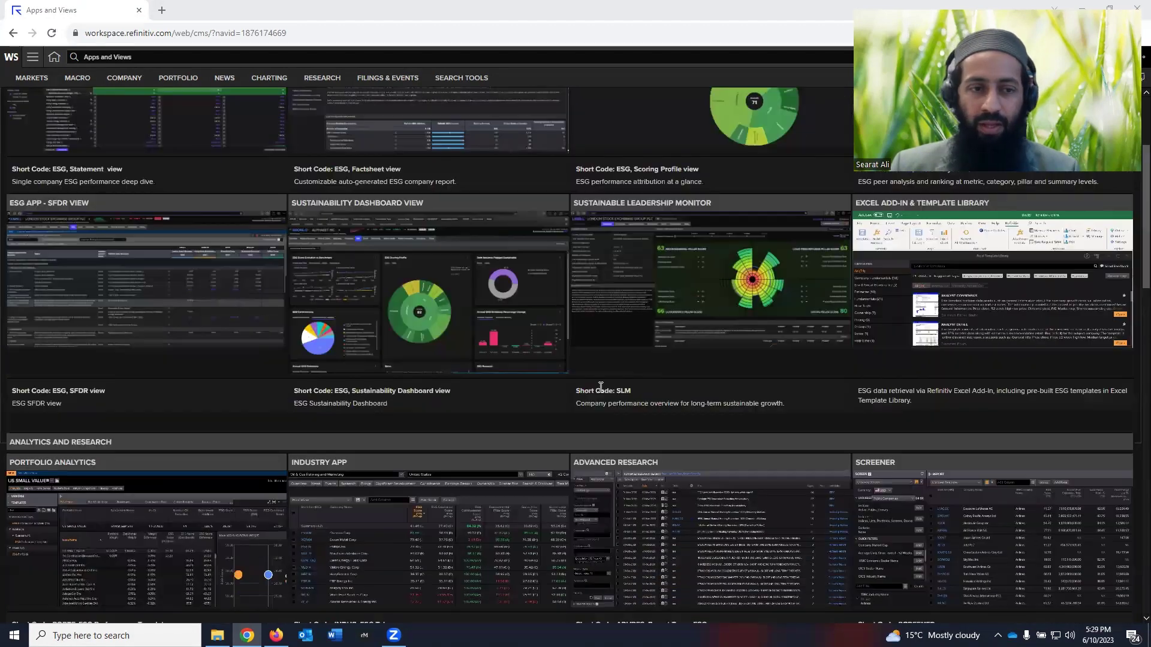
scroll(35, 279, down, 3)
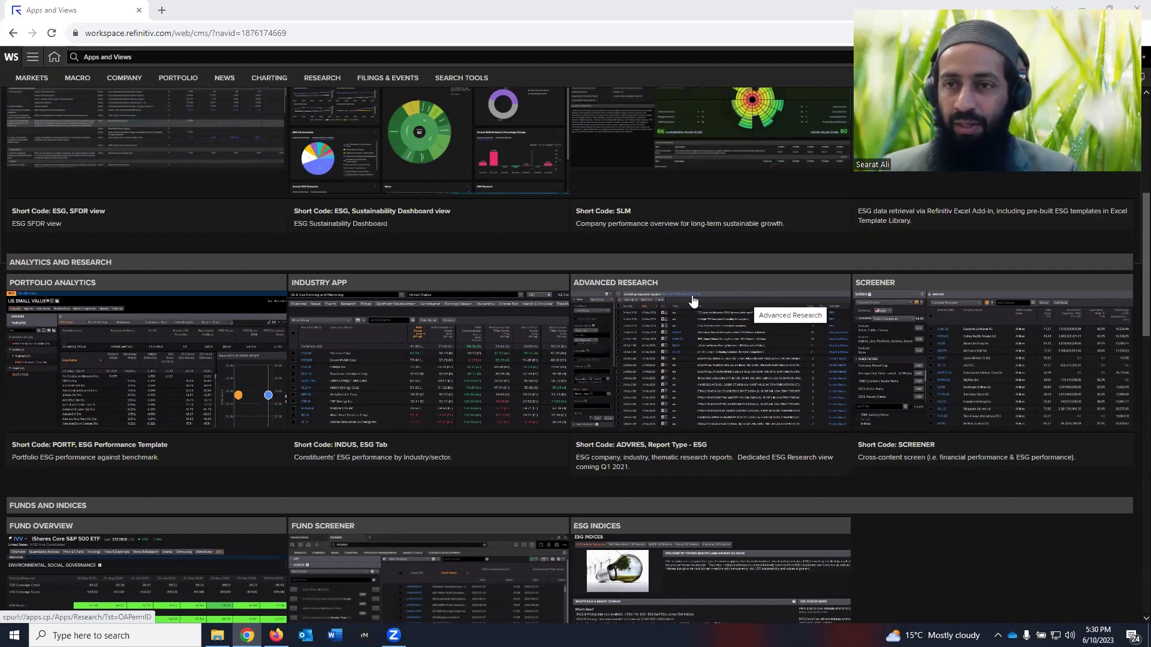
scroll(693, 299, down, 2)
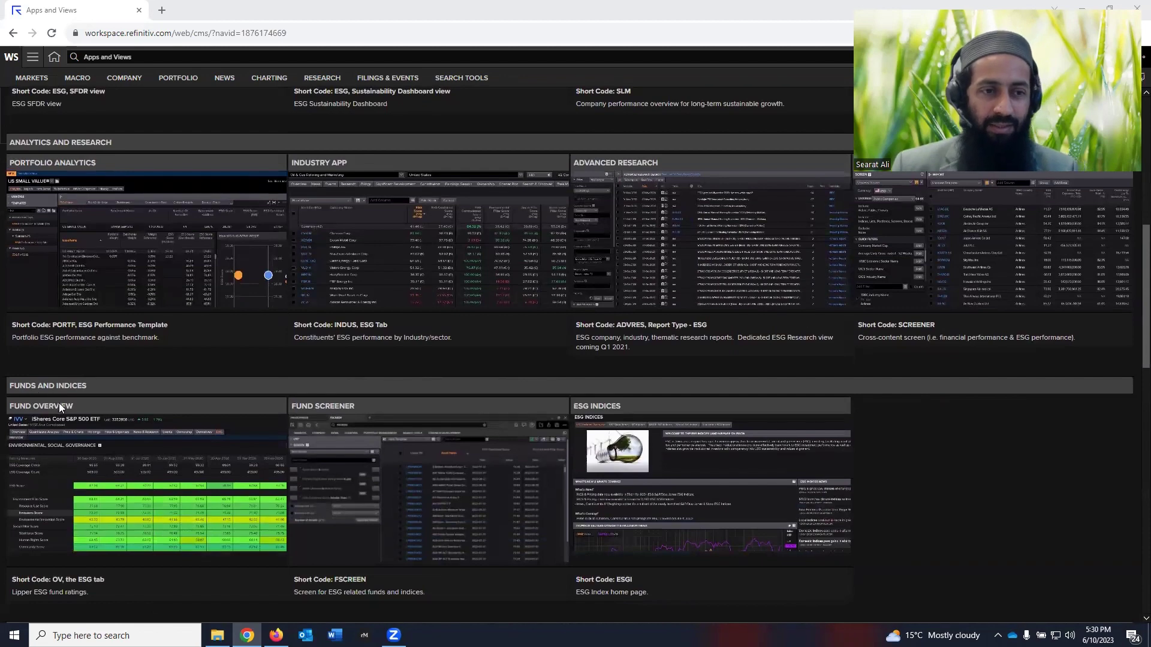
scroll(59, 408, down, 1)
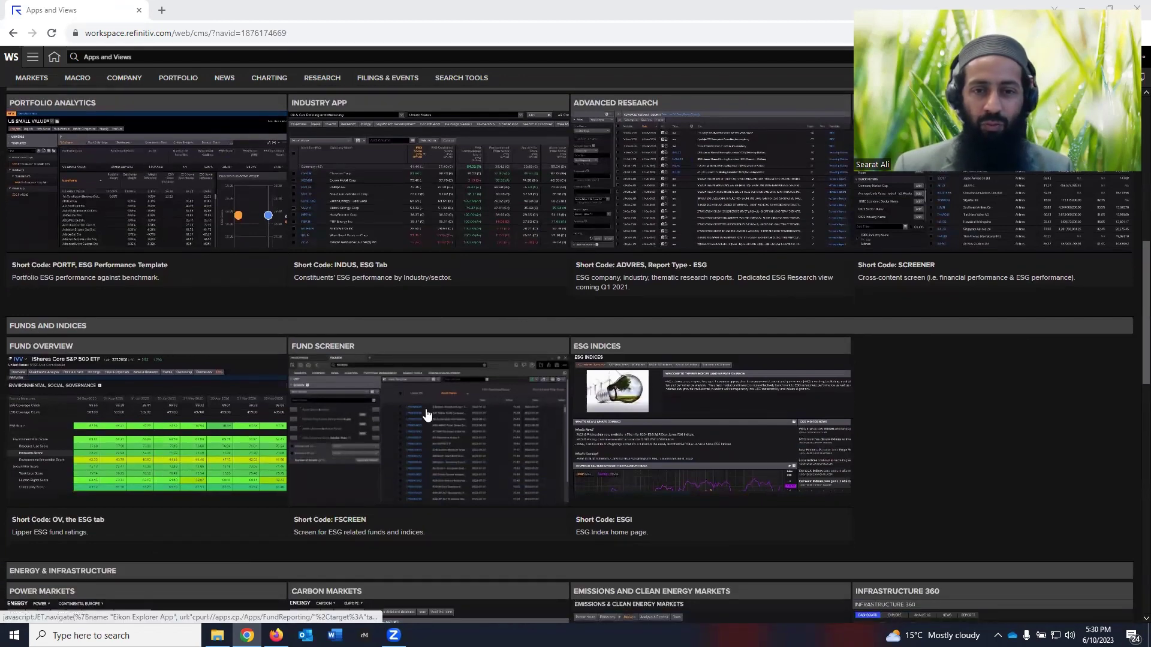
scroll(647, 437, down, 5)
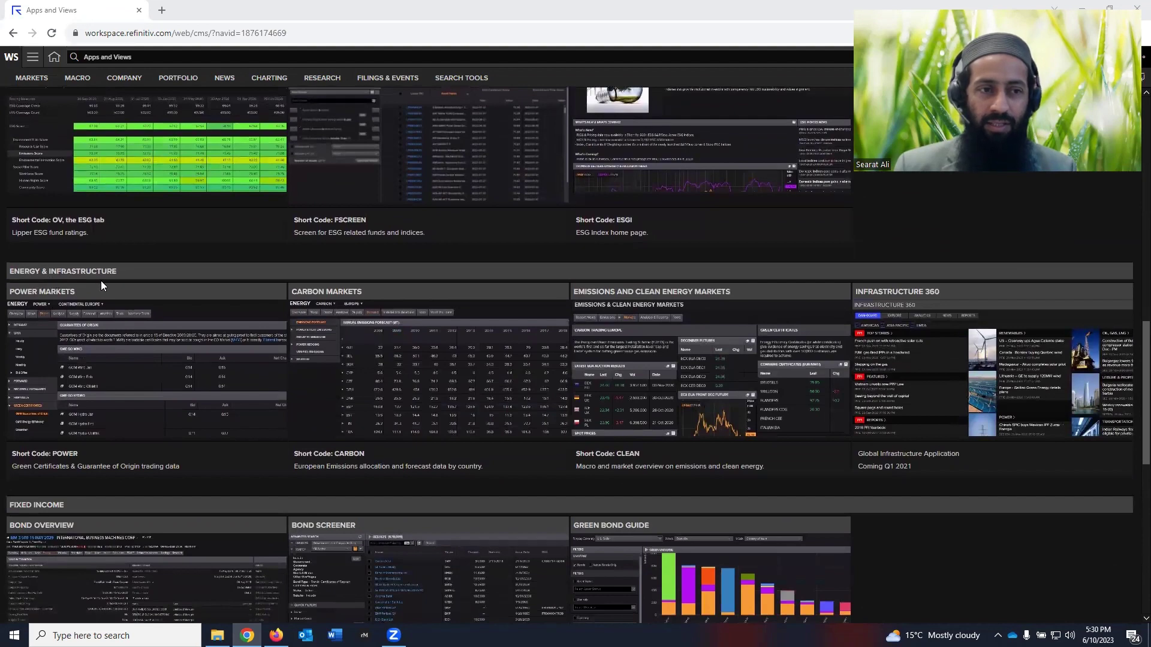
scroll(100, 280, down, 1)
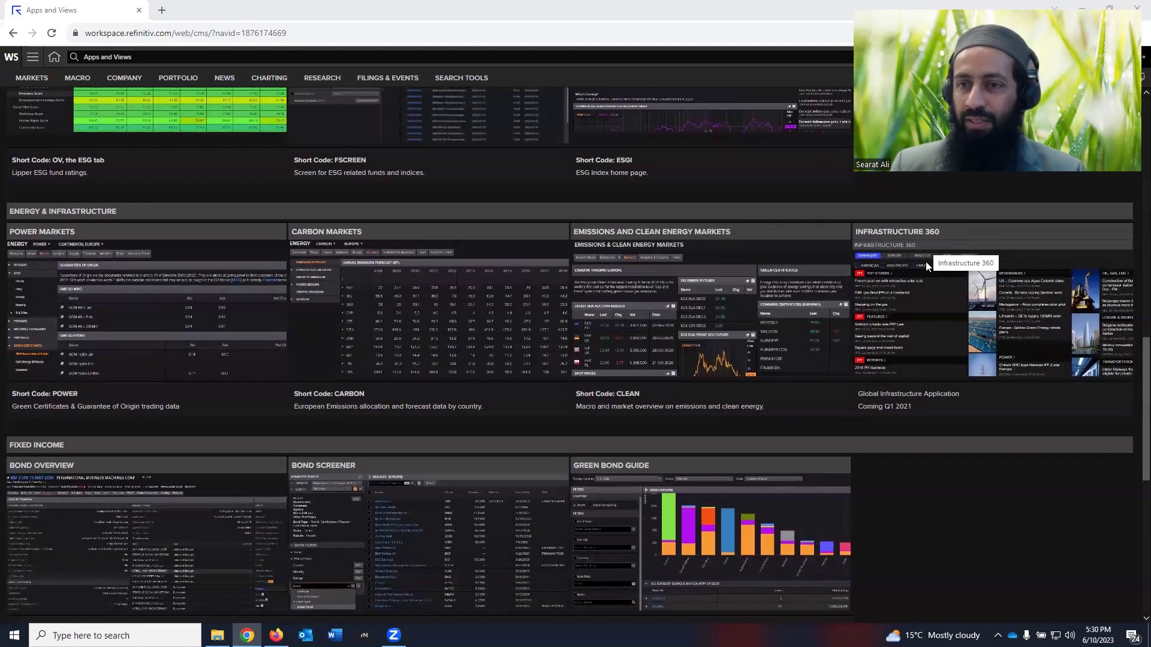
scroll(925, 263, down, 3)
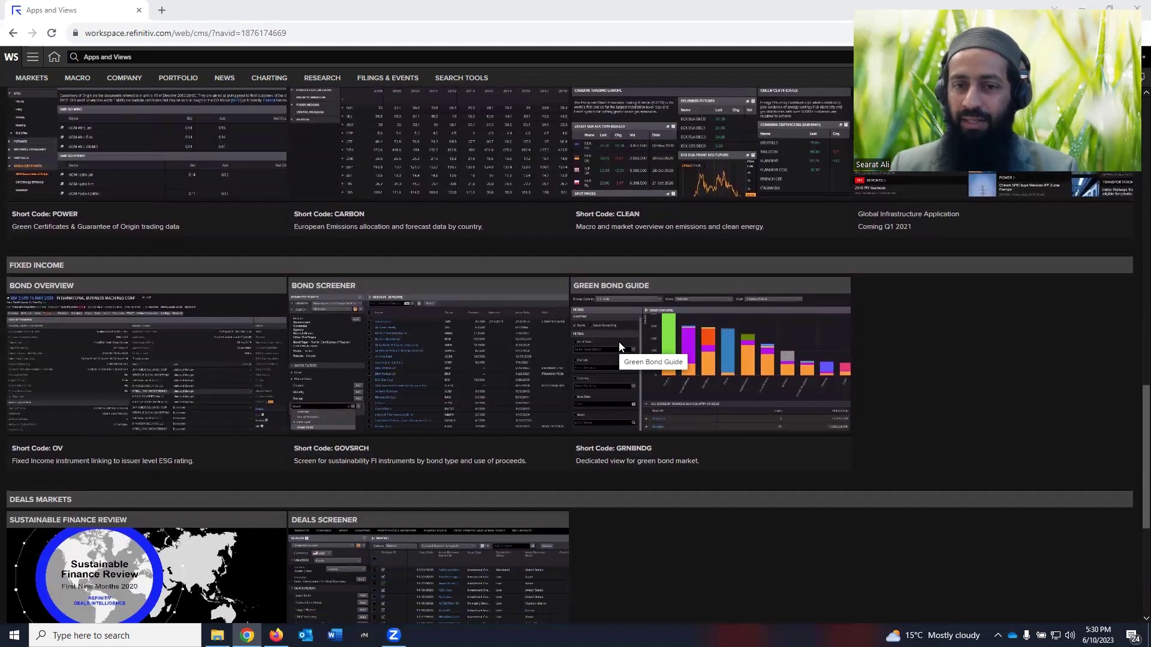
scroll(31, 269, down, 4)
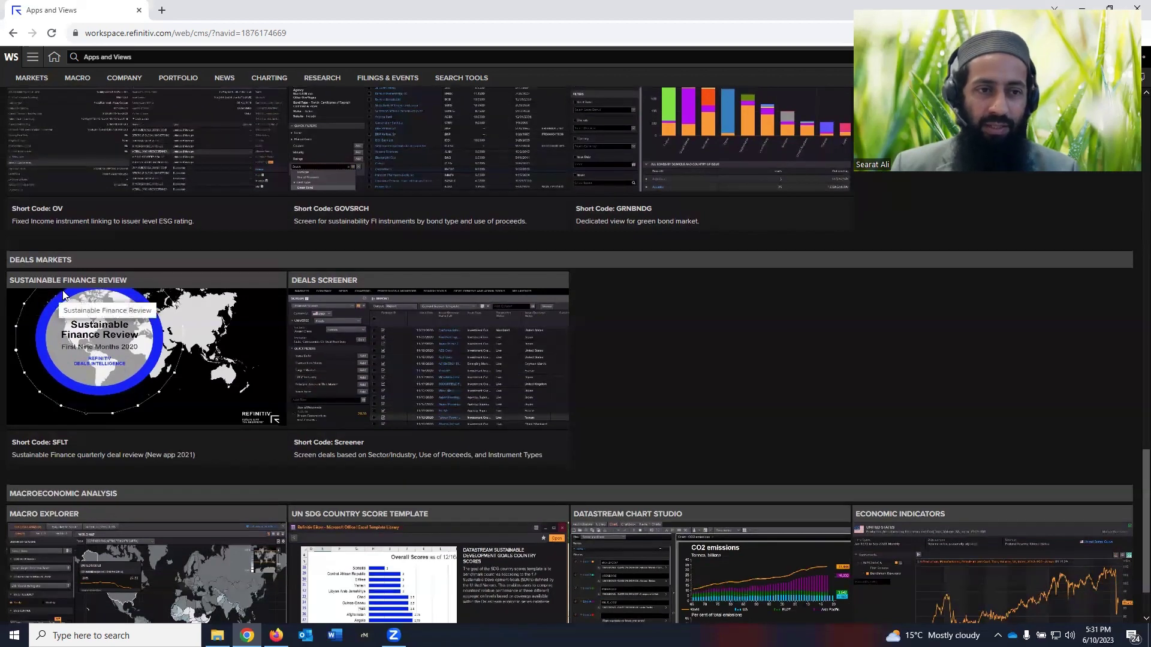
scroll(363, 316, down, 1)
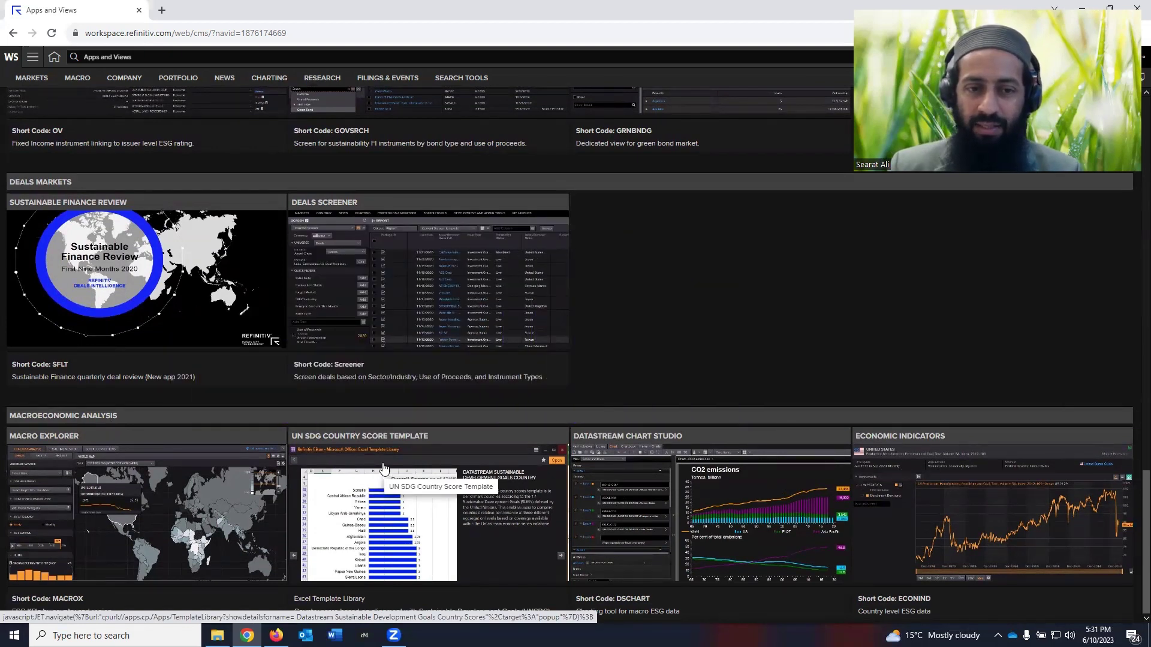
Launch the UN SDG Country Score Template and search its Template Library for 'sustainable development'
click(383, 468)
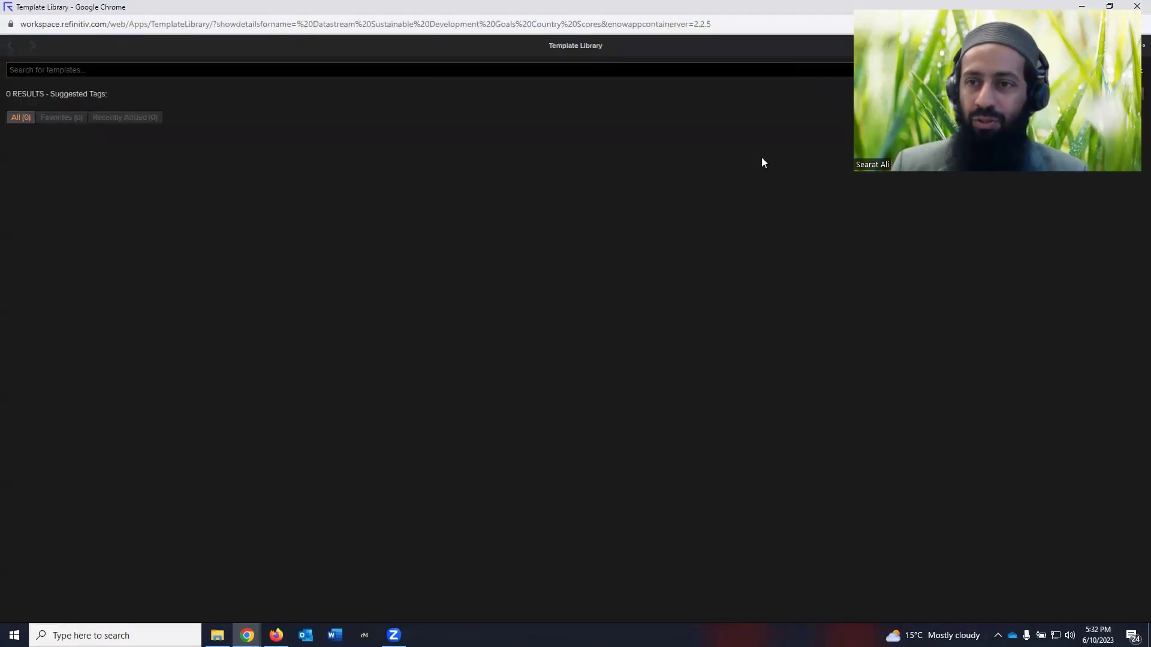
click(355, 68)
text(sustainable de)
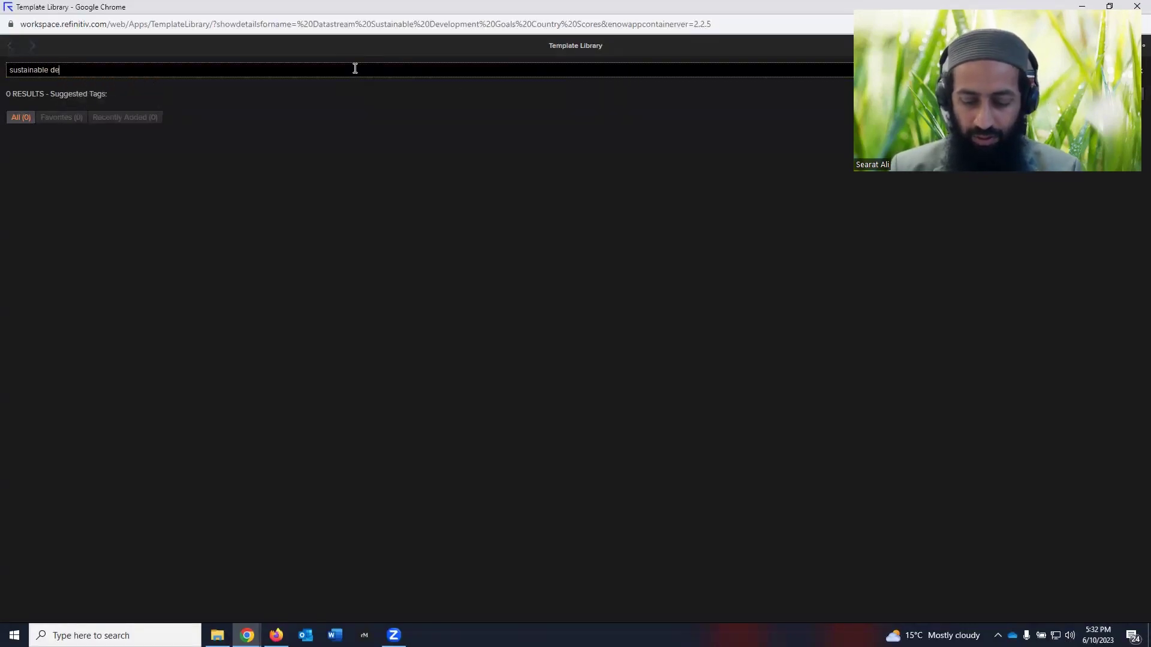
text(velopment)
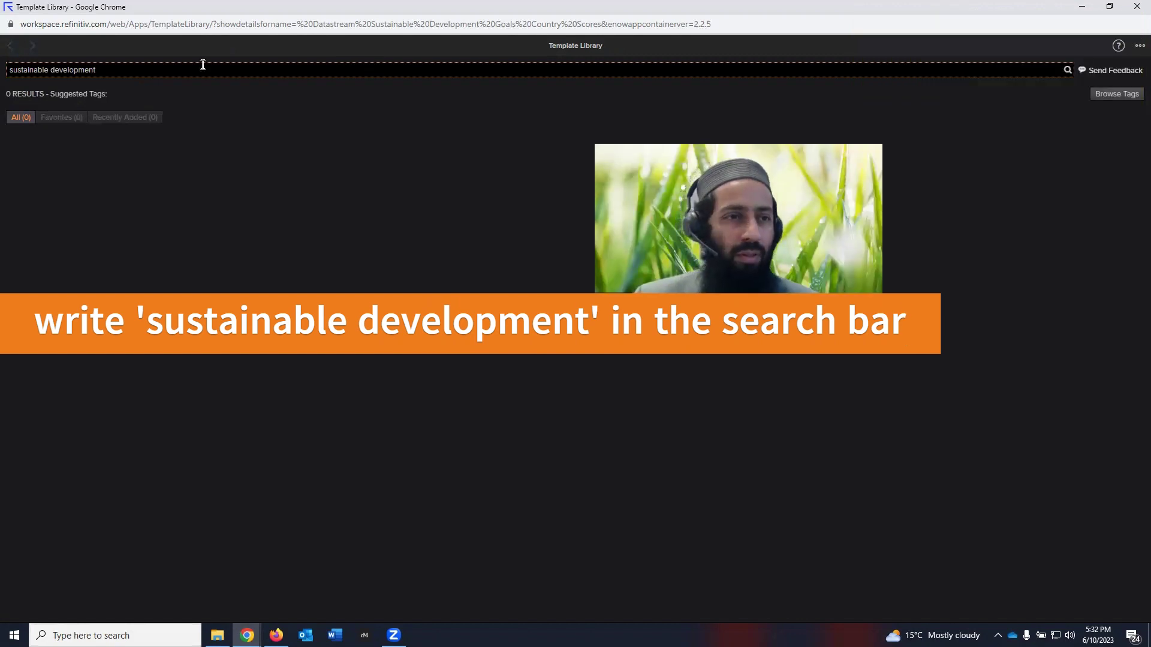
Submit the search, returning Datastream SDG Country Scores and Mapping to UN SDG templates
key(Return)
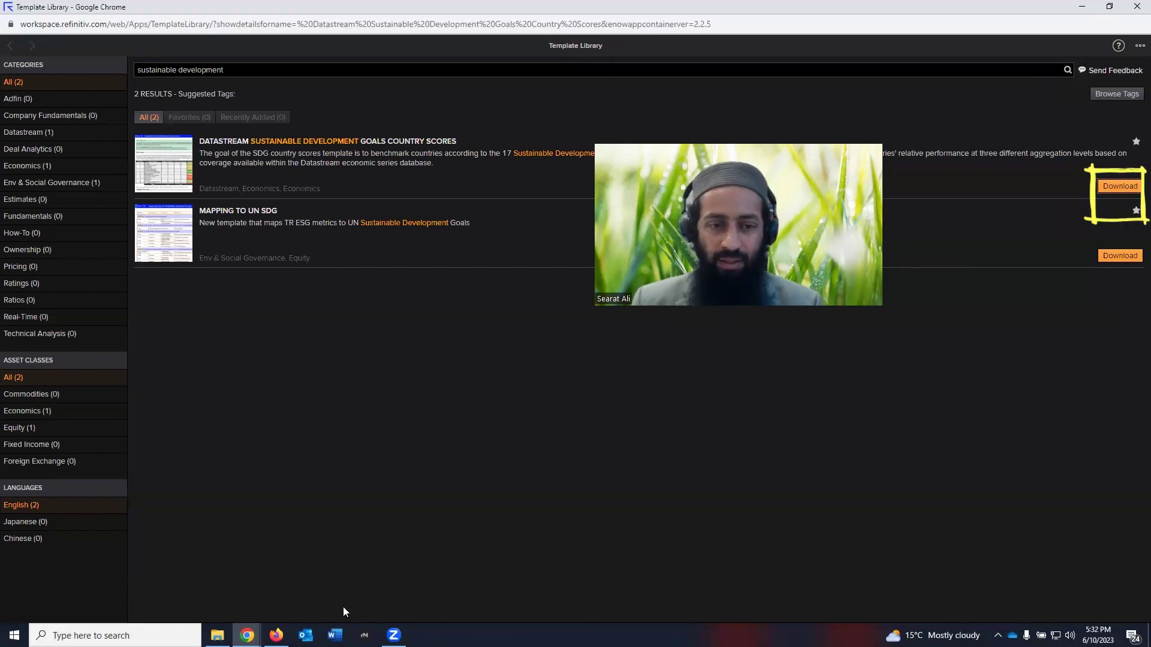
Restore the Template Library window, move it left, and download the Datastream SDG Country Scores template
double_click(954, 10)
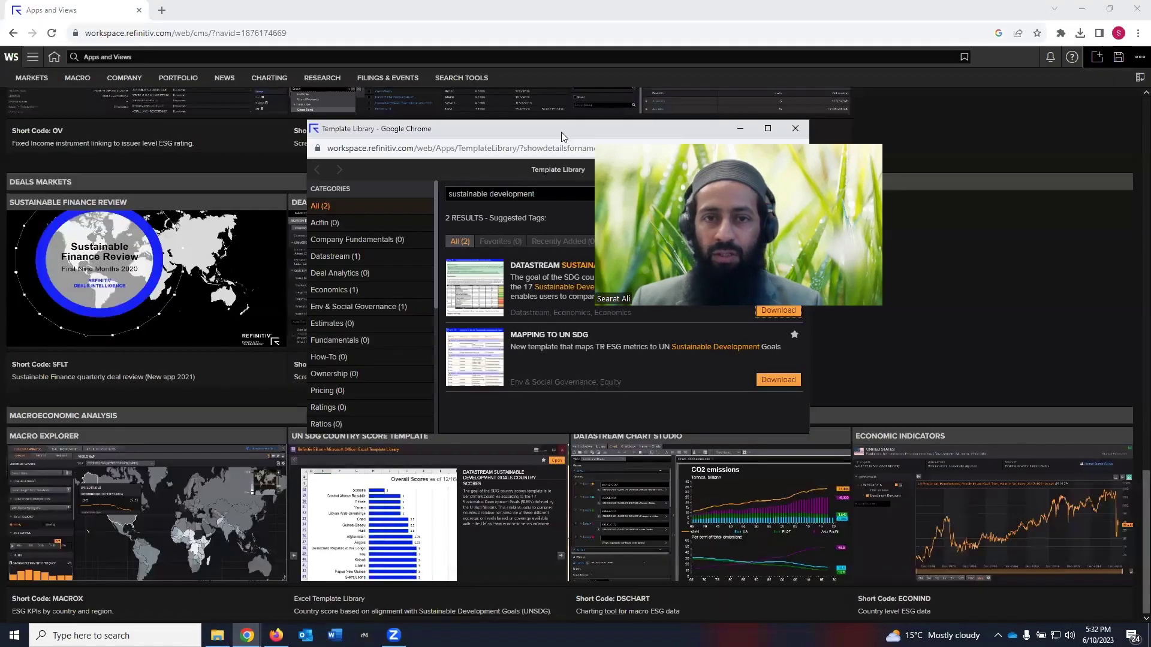
drag(561, 132, 291, 126)
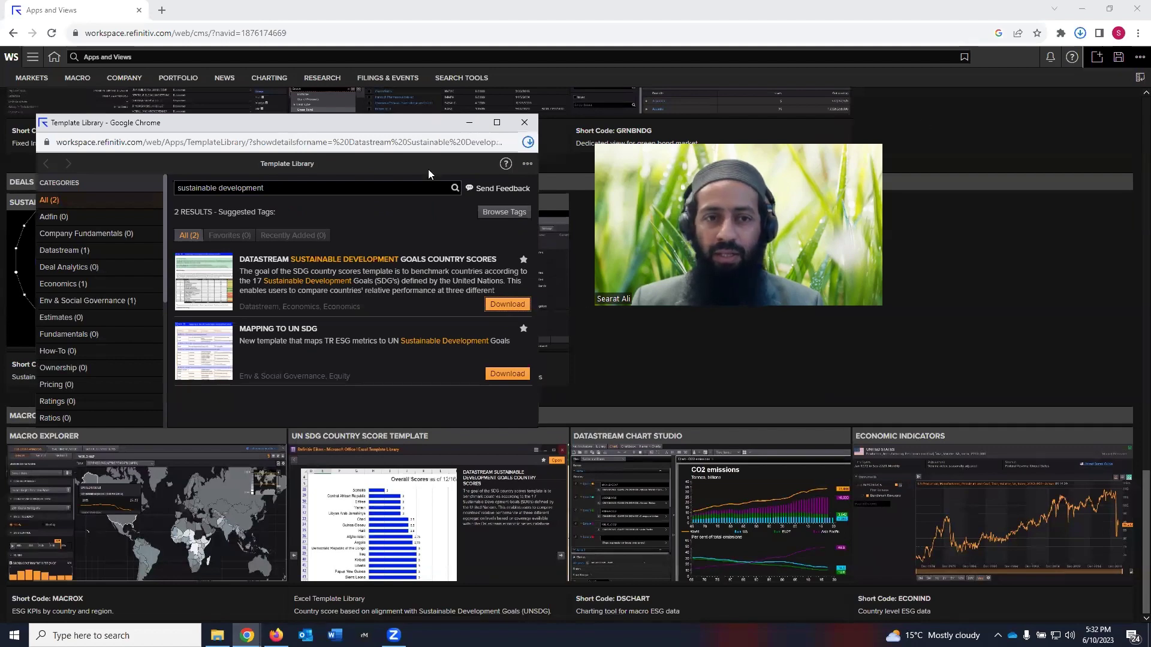
click(508, 156)
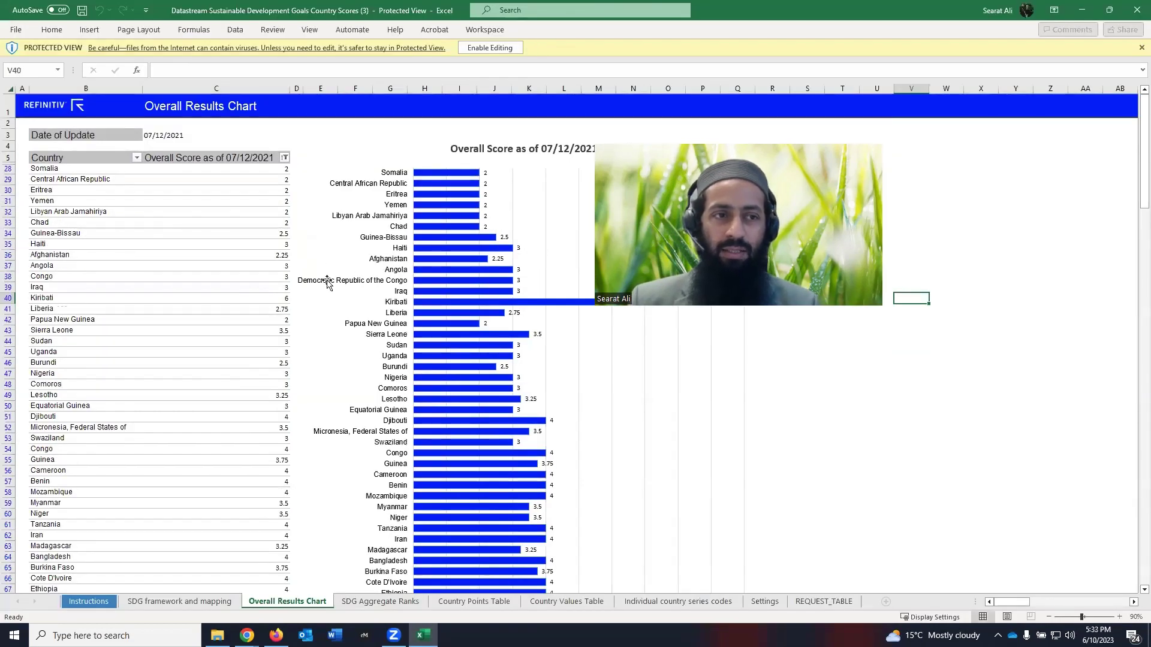
Check the formula behind Angola's score and scroll the Overall Results Chart down to United Kingdom
click(267, 263)
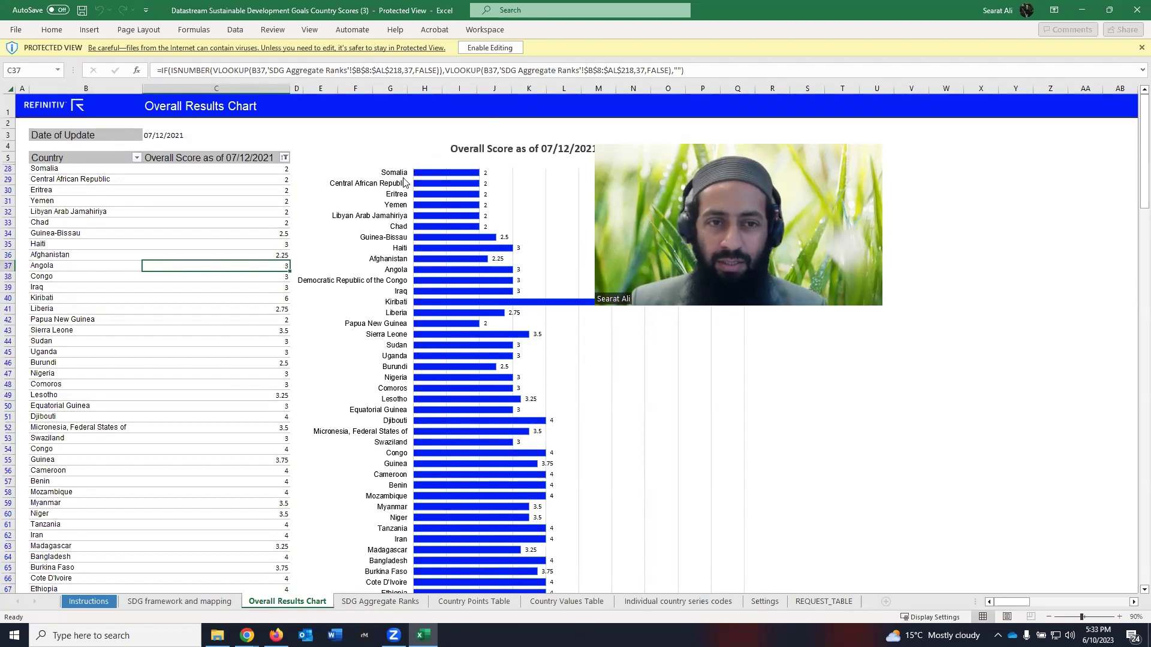
scroll(474, 344, down, 14)
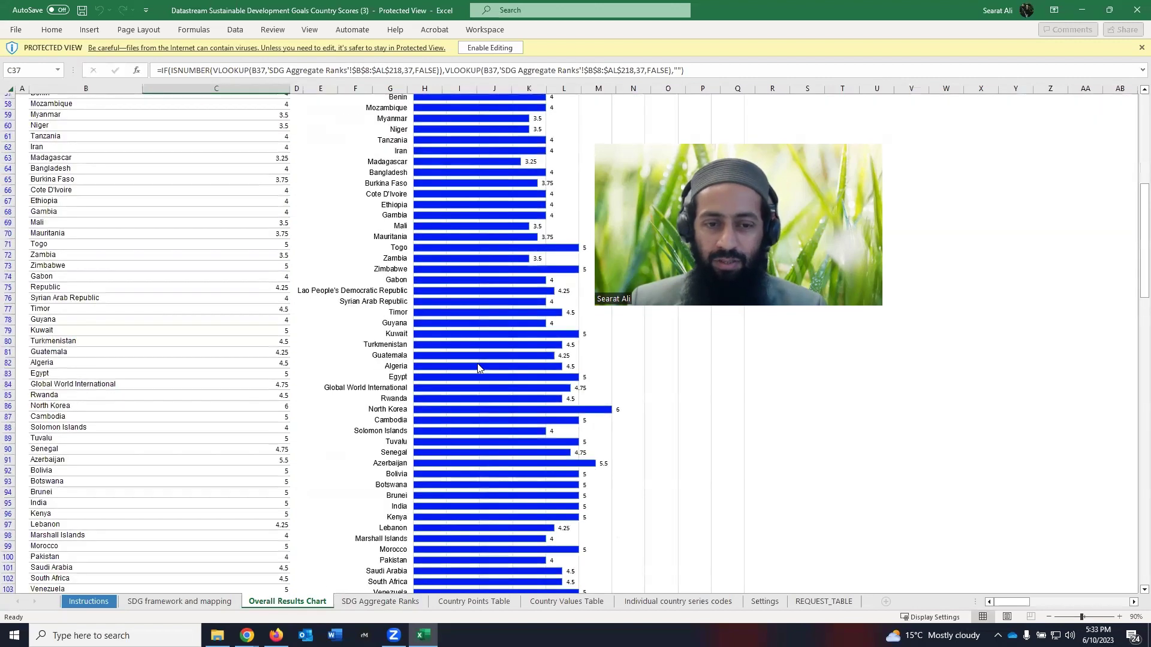
scroll(478, 368, down, 20)
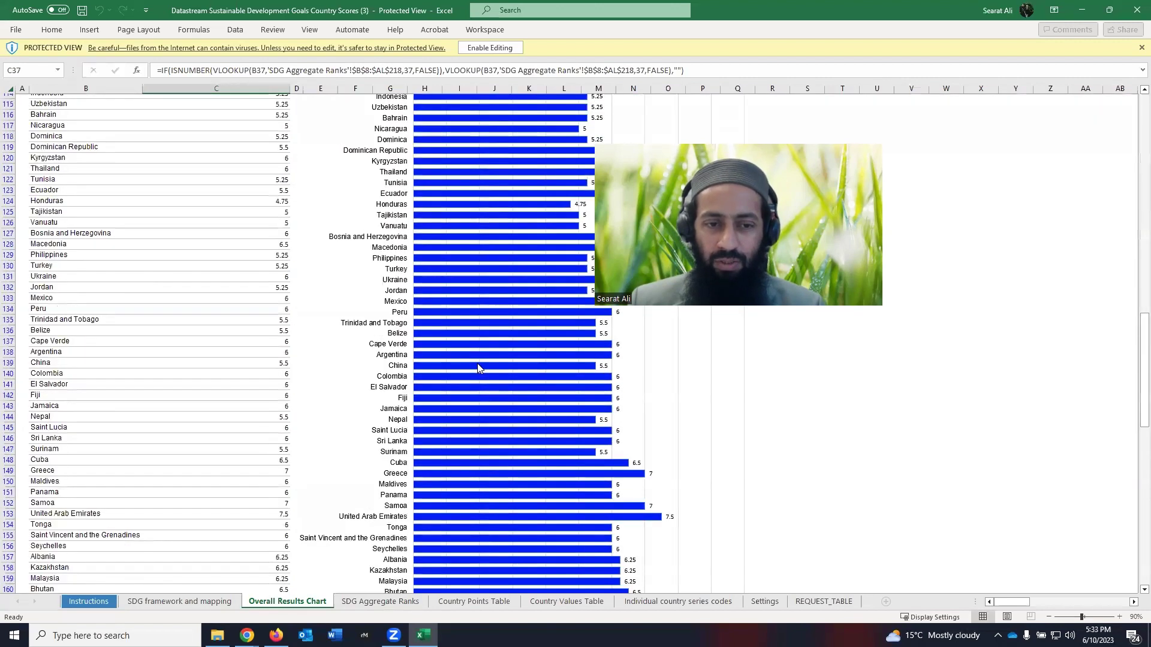
scroll(478, 368, down, 16)
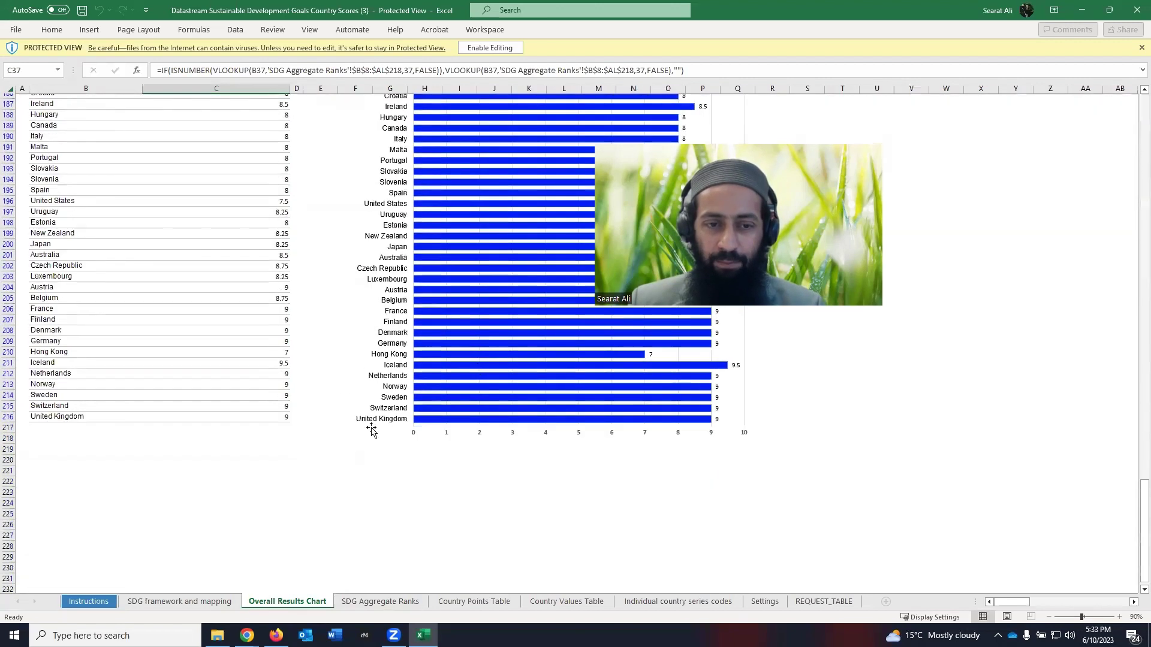
Search the sheet for 'aus' to find Australia's 8.5 score in B201, then return to the top
click(210, 313)
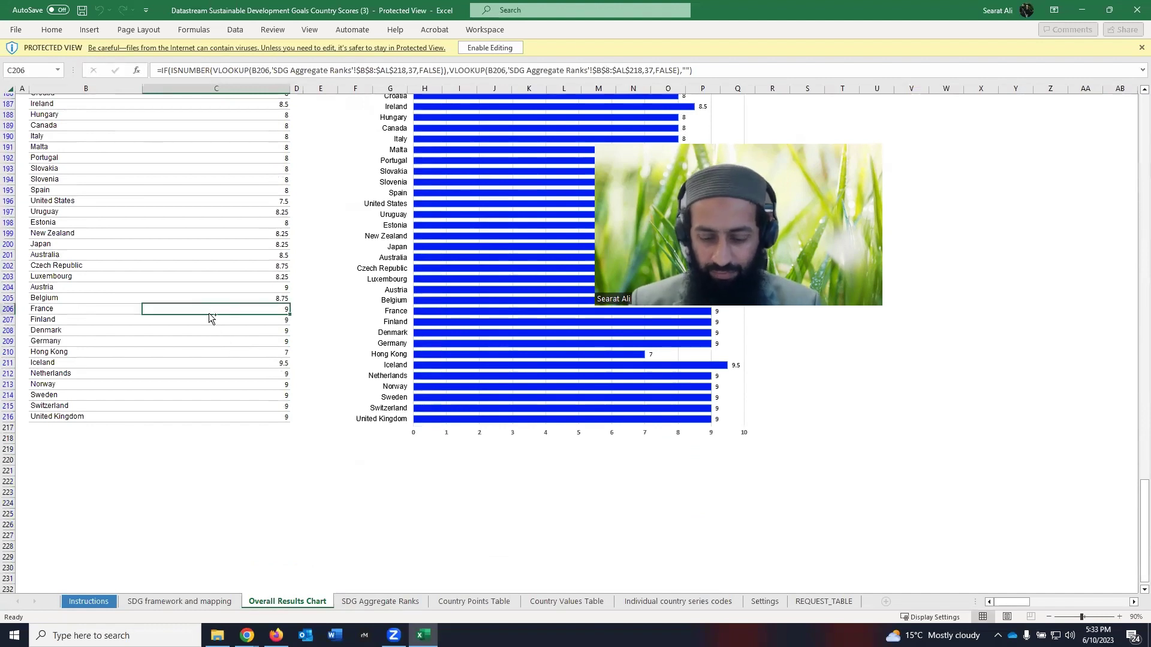
key(ctrl+f)
text(australia)
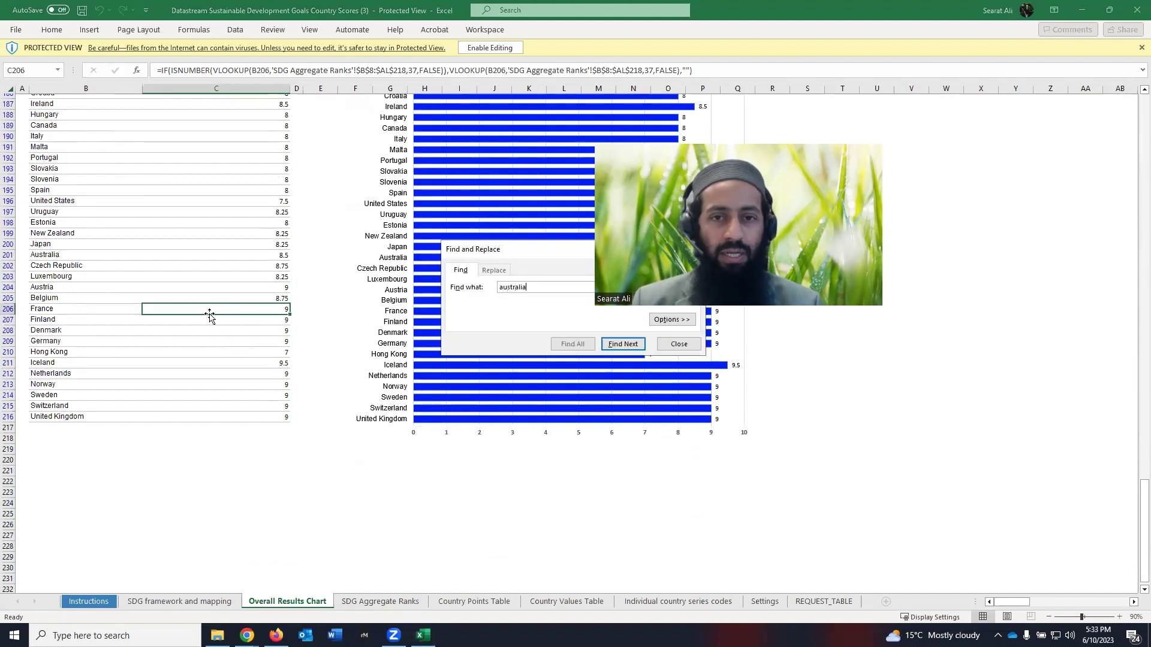
key(Return)
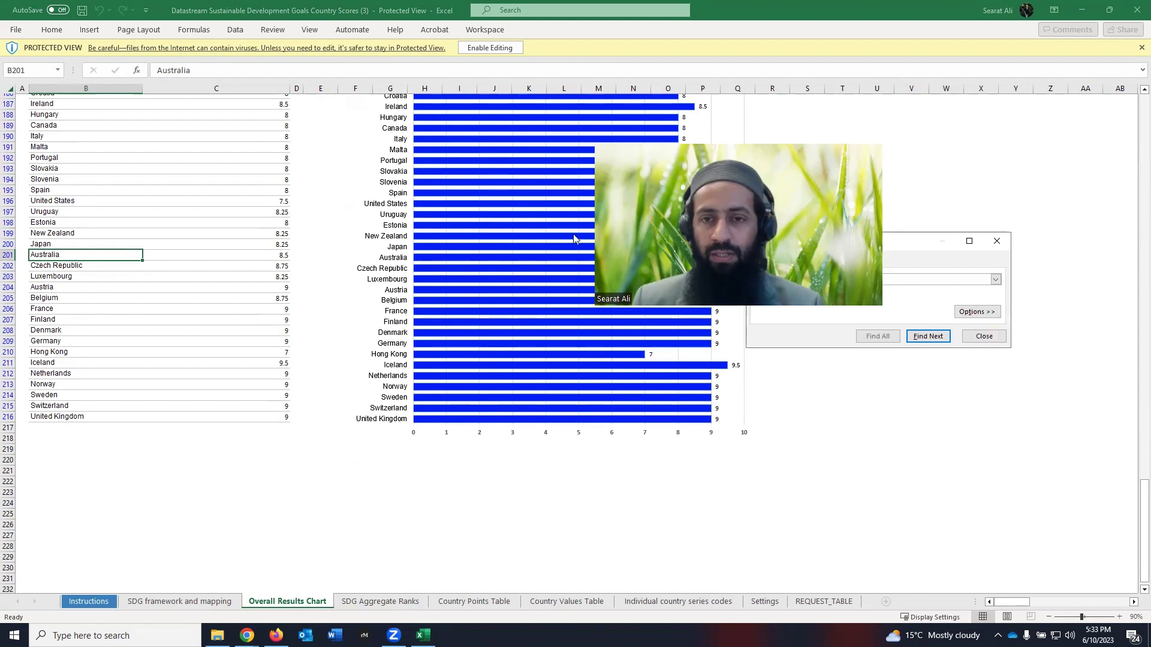
scroll(441, 296, up, 20)
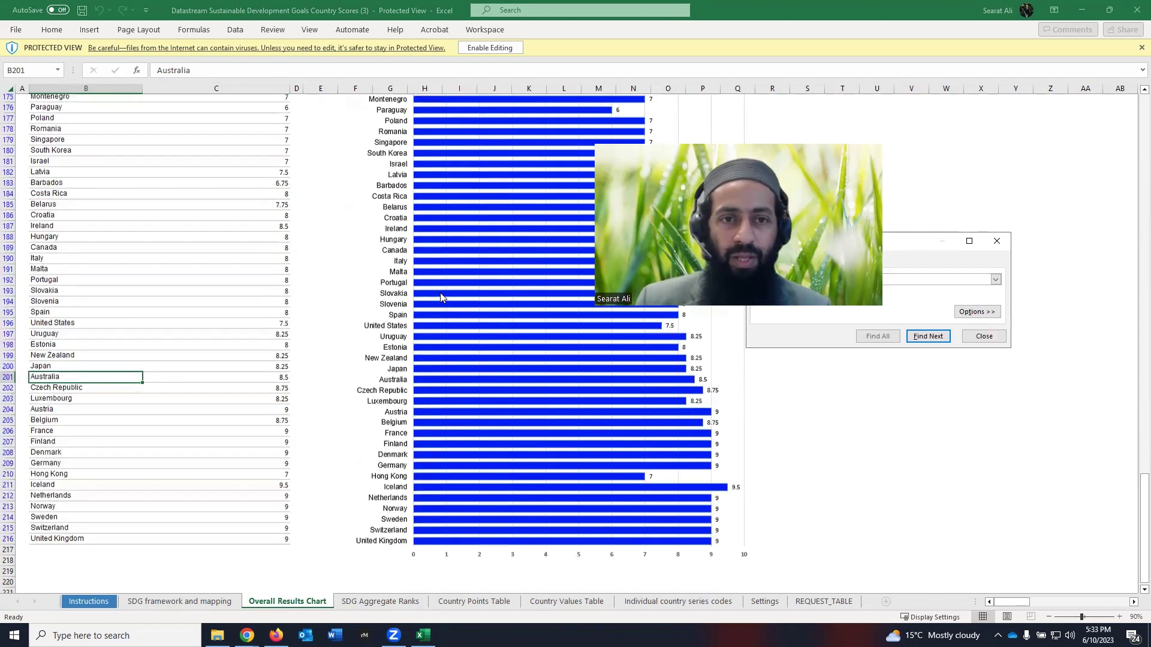
scroll(441, 293, up, 20)
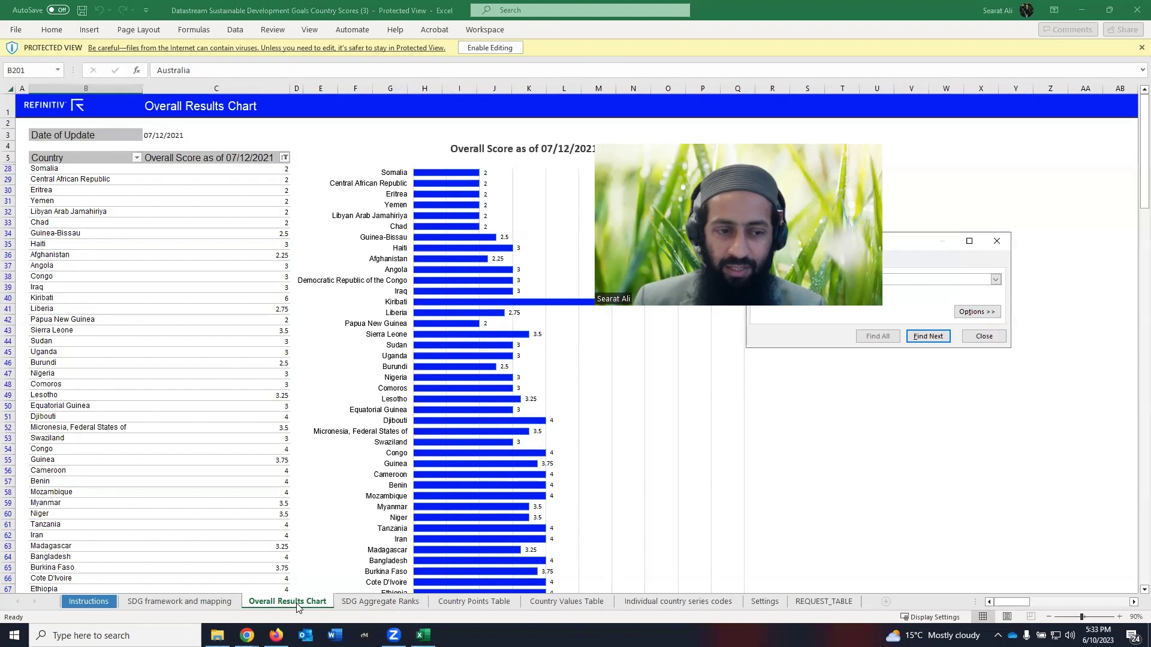
Browse the Instructions, SDG mapping, Results Chart, Aggregate Ranks, Country Points and Country Values sheets, then close Excel
click(93, 601)
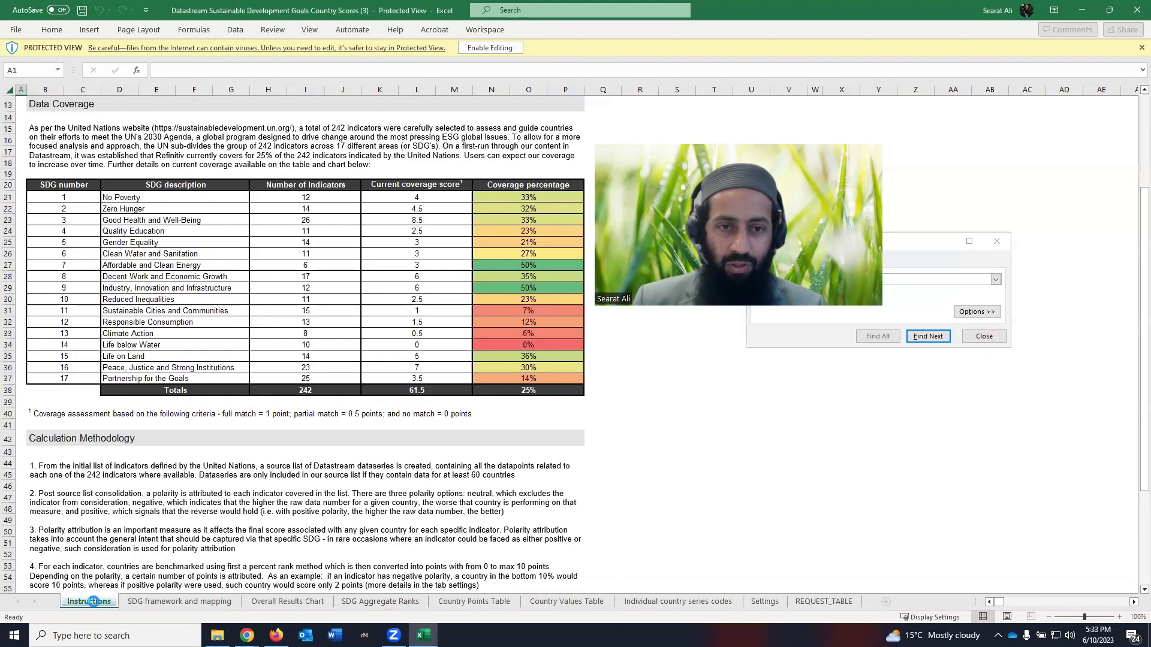
click(180, 603)
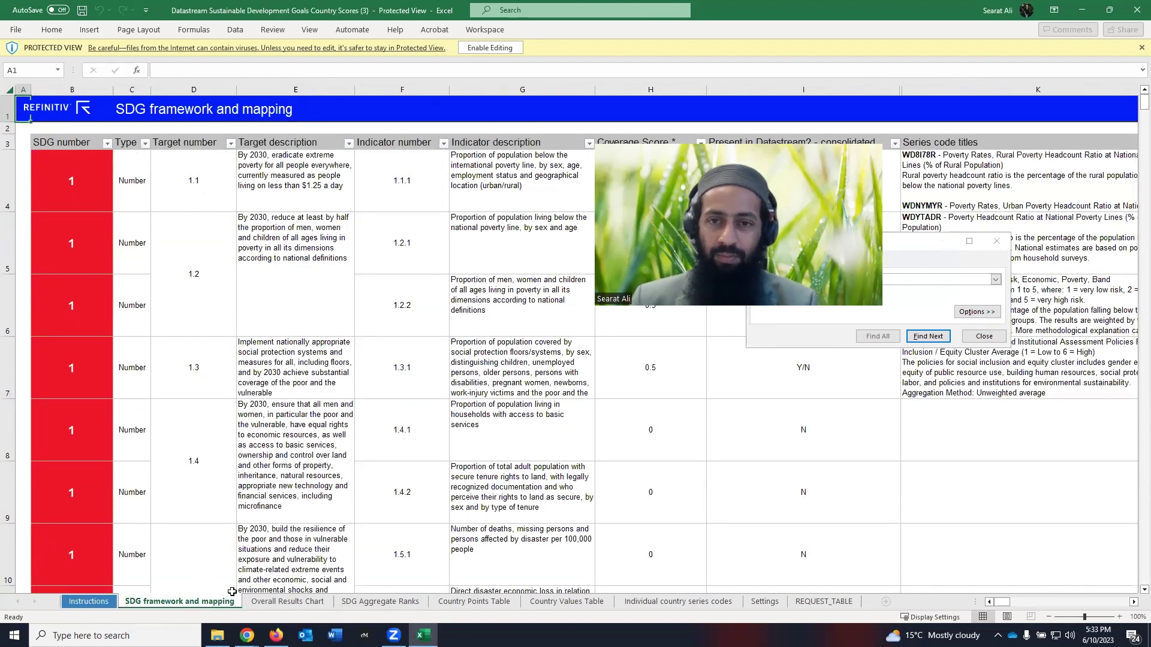
click(288, 604)
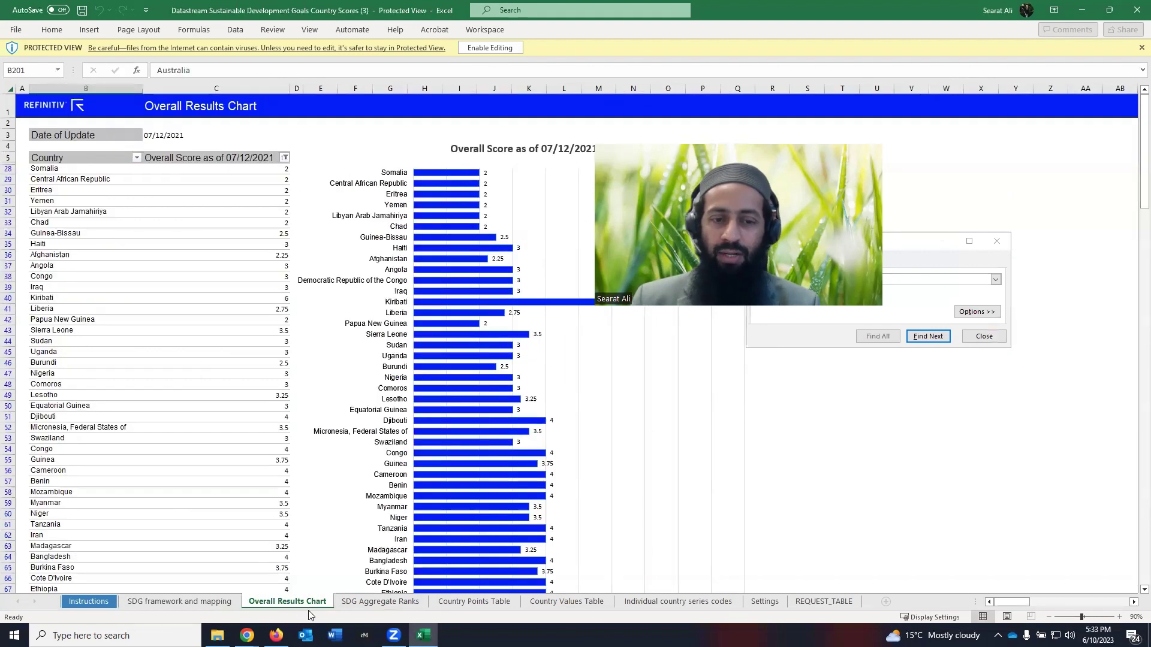
click(381, 603)
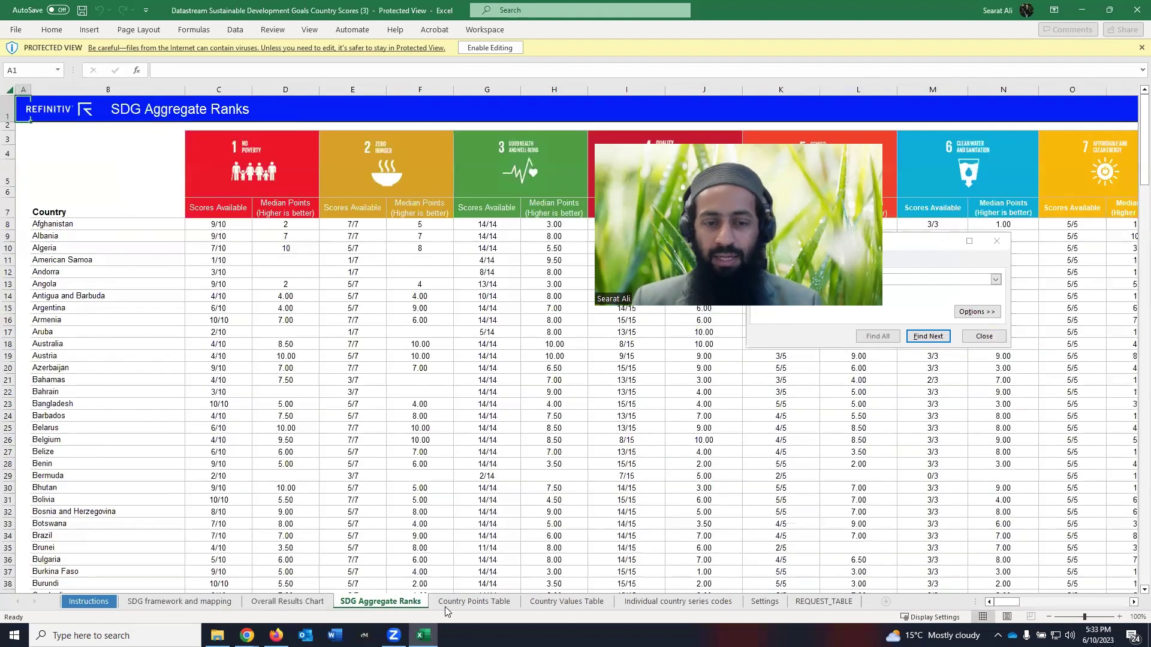
click(473, 601)
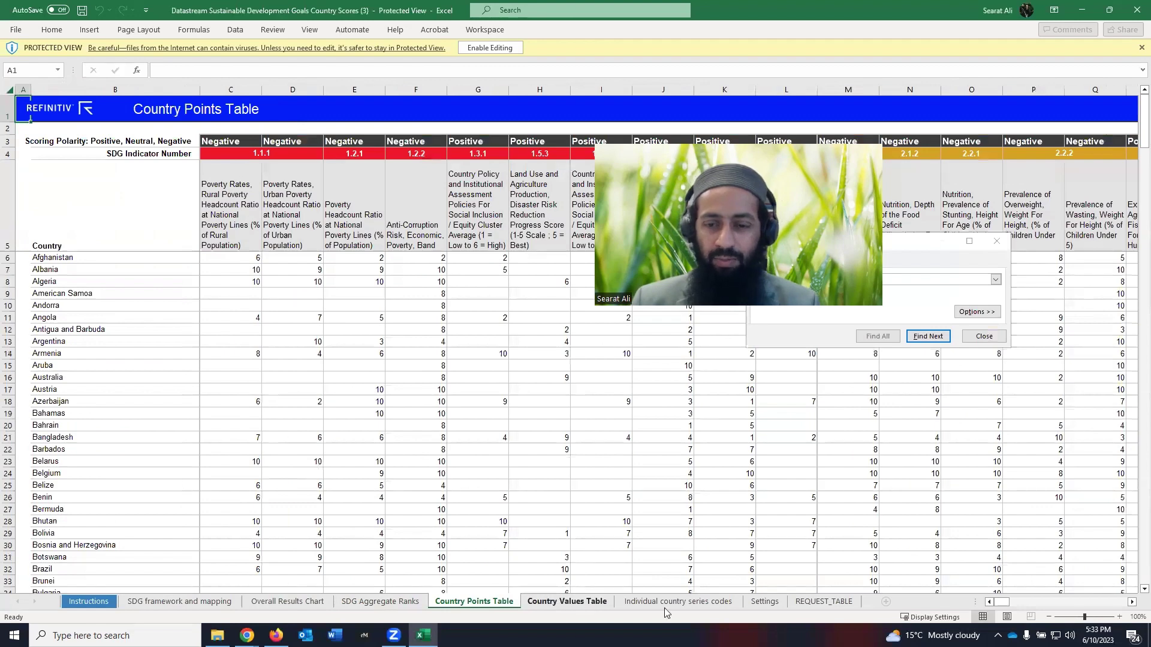
click(555, 603)
click(1134, 18)
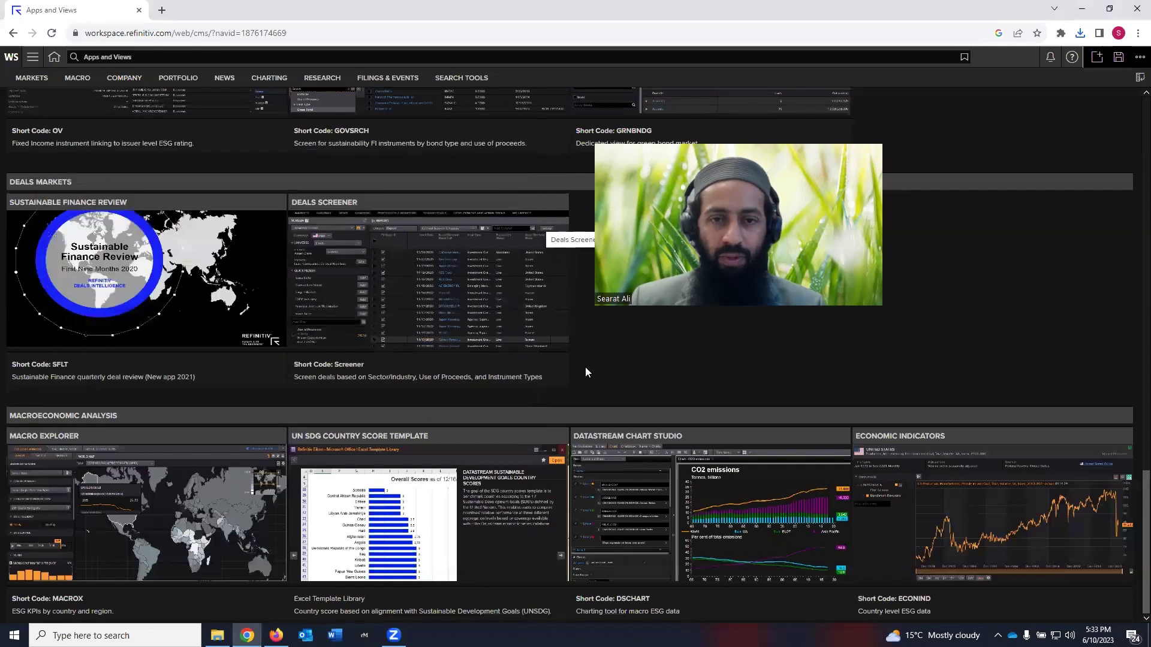
Scroll up the Apps and Views page and open the Sustainable Finance Document Hub
scroll(585, 366, up, 10)
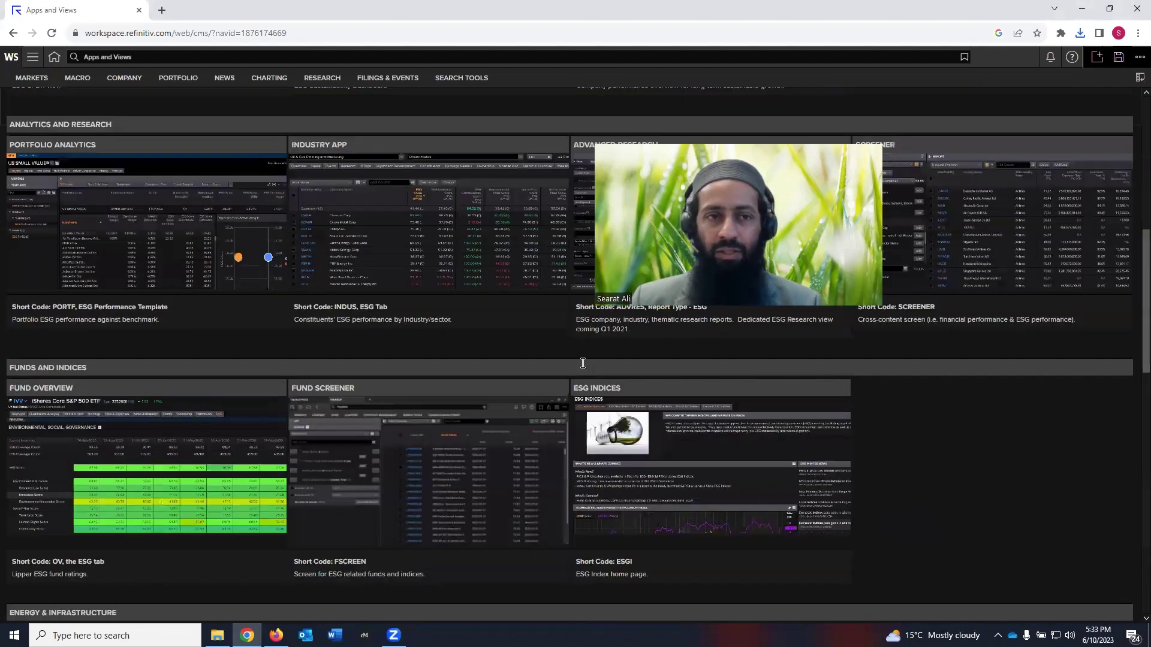
scroll(532, 326, up, 8)
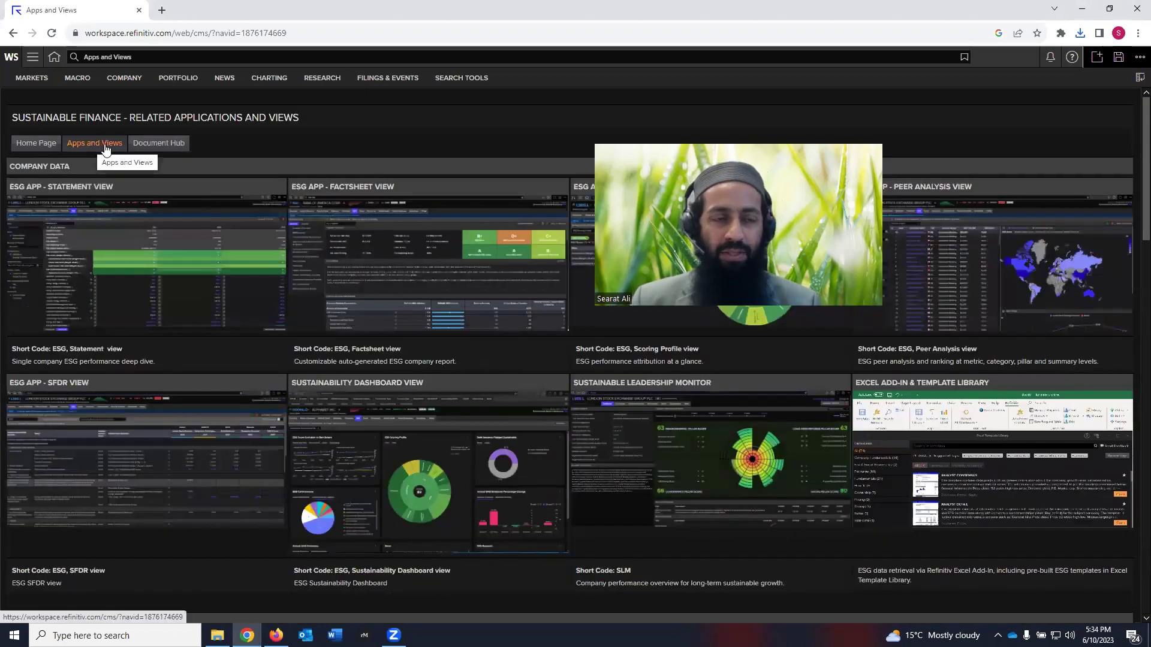
click(160, 144)
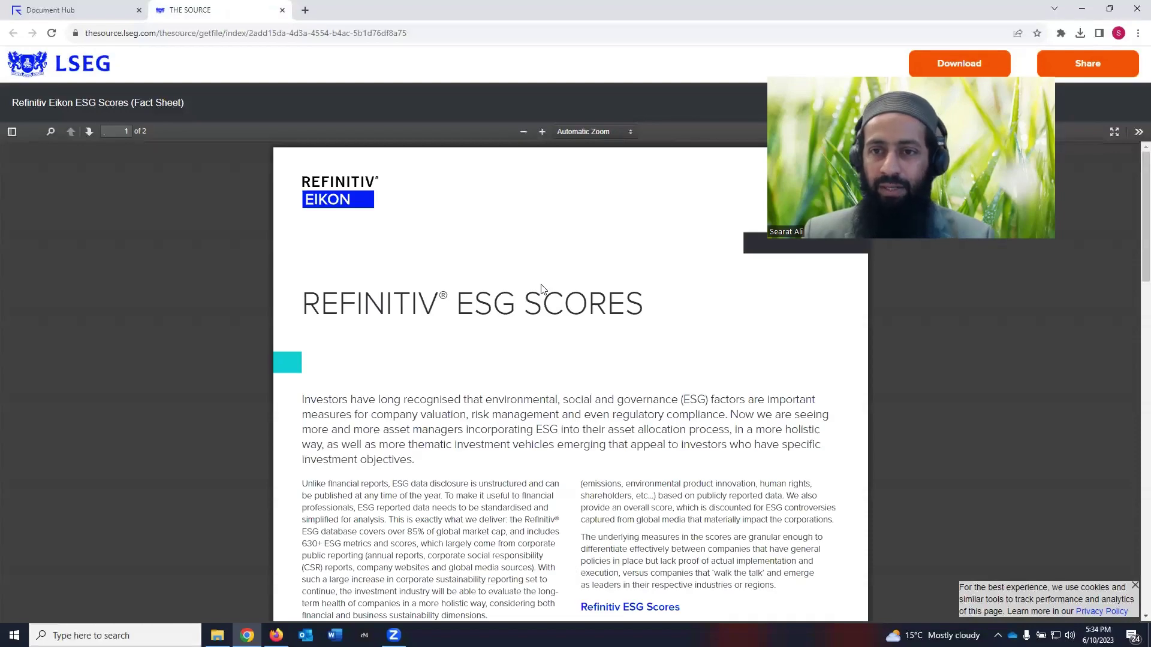
Scroll the ESG Scores fact sheet down past the ESG Score wheel to the bottom of page 2
scroll(541, 290, down, 7)
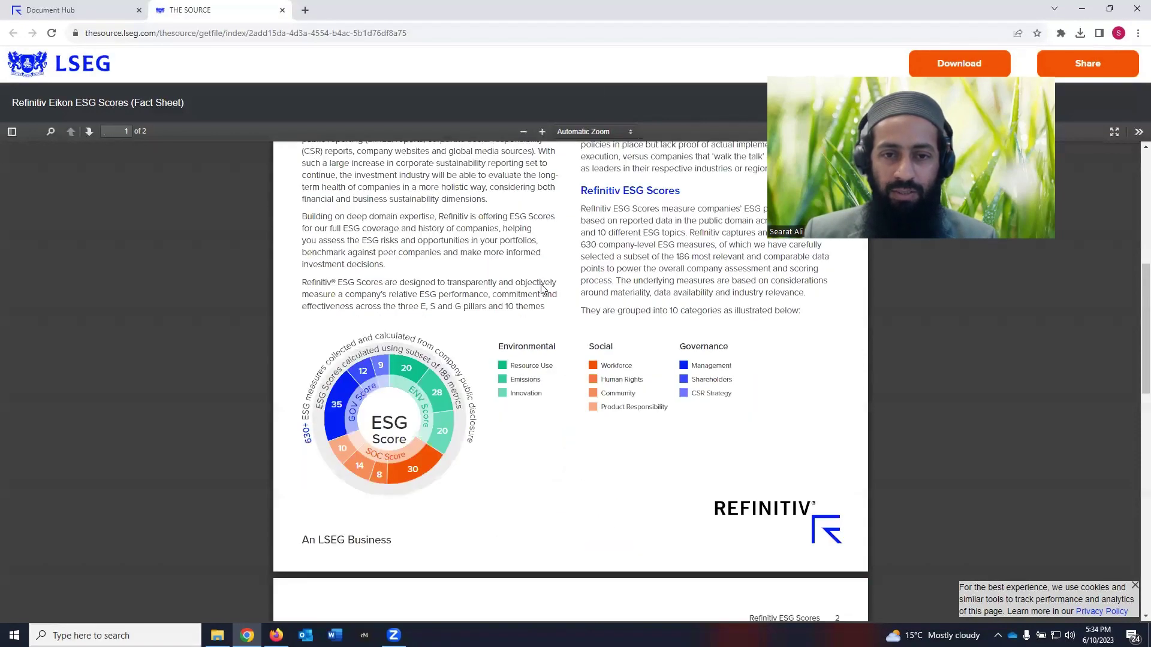
scroll(542, 290, down, 9)
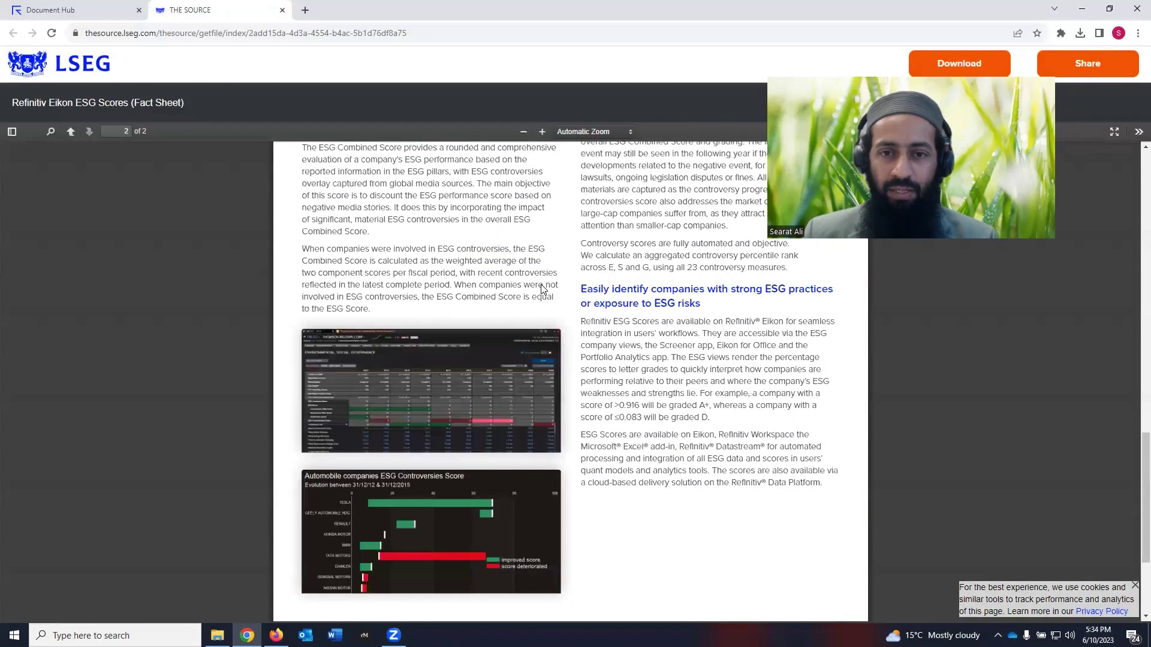
scroll(541, 290, down, 3)
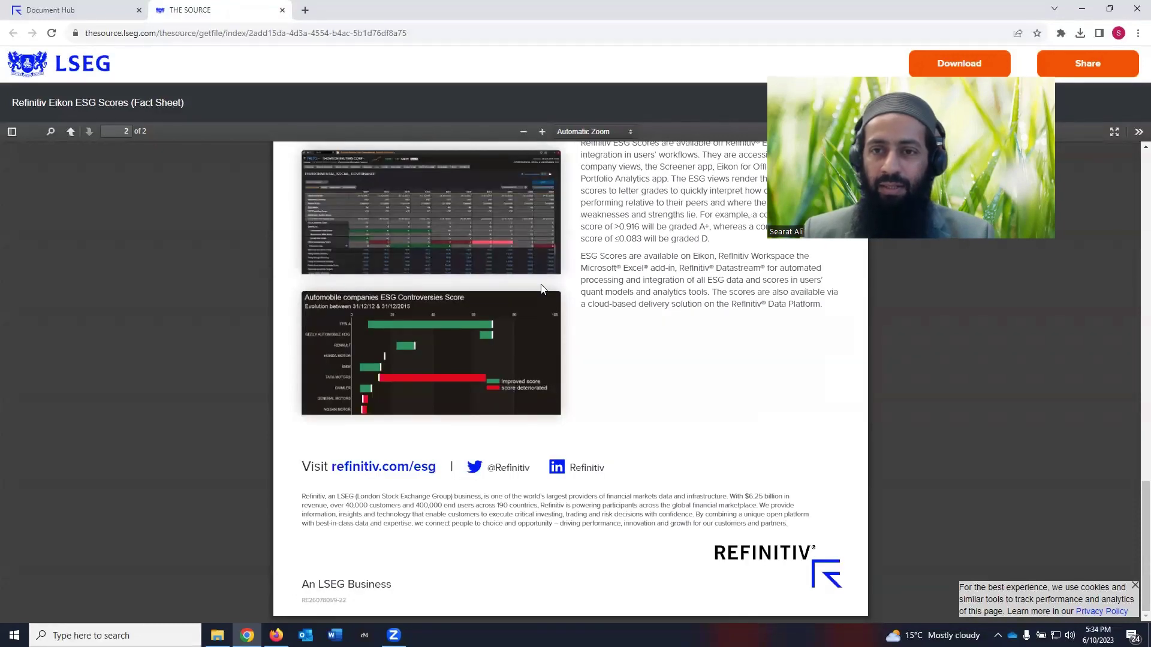
Open the ESG Data Application quick reference card from the Document Hub and read down to page 4
click(92, 17)
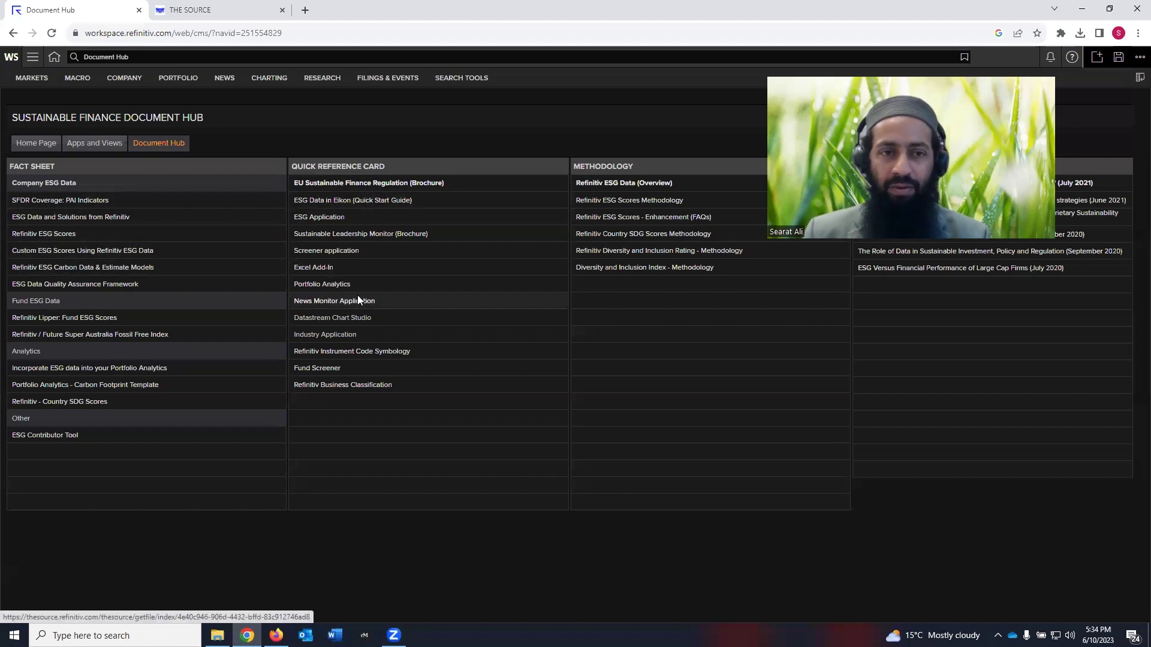
click(324, 221)
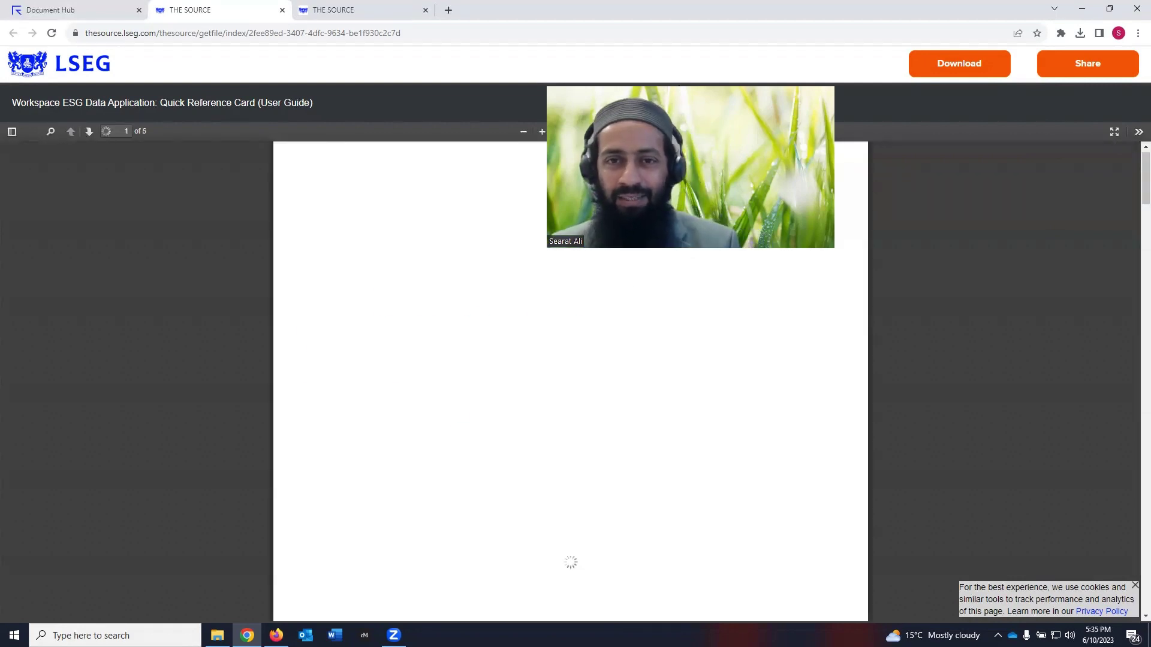
scroll(634, 453, down, 9)
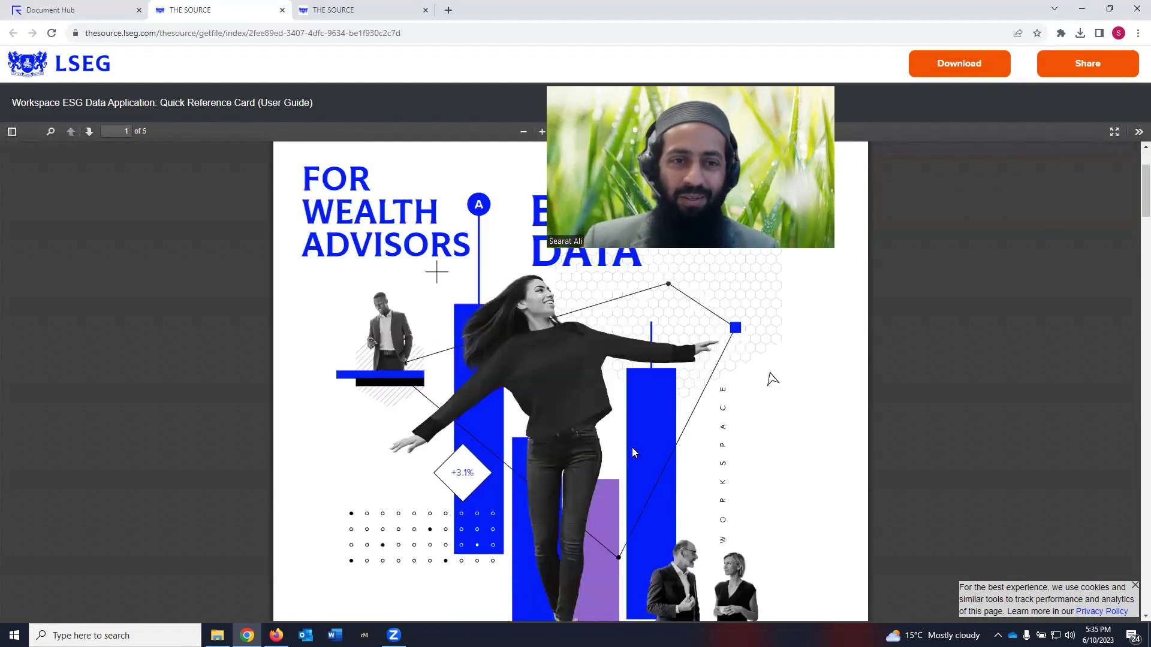
scroll(634, 452, down, 5)
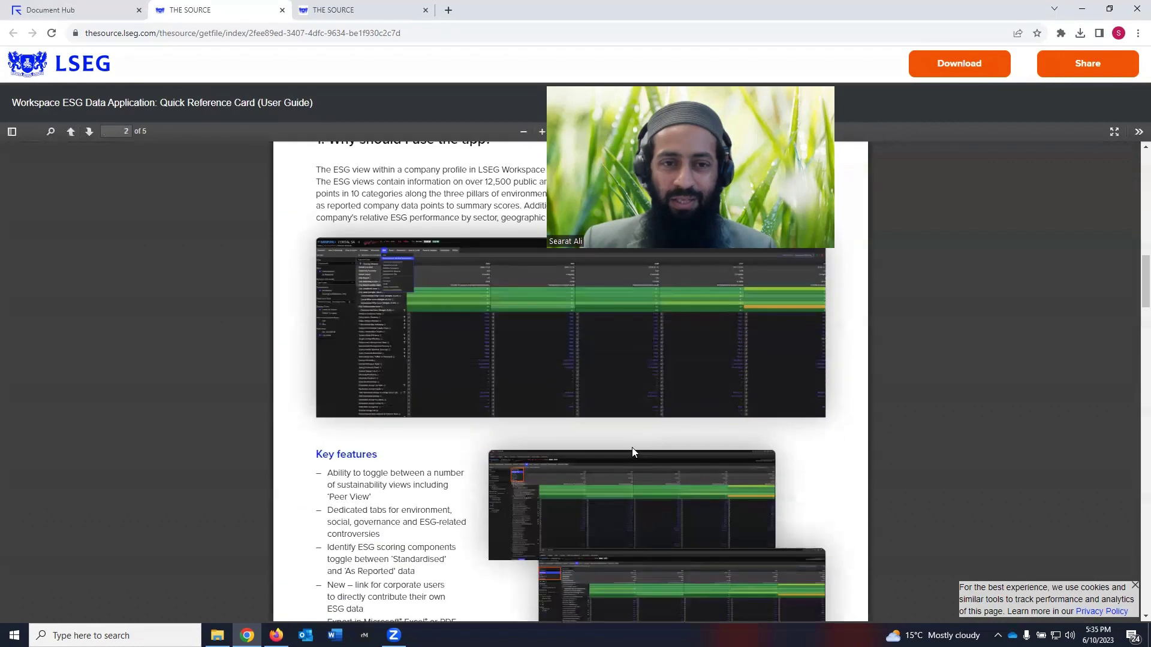
scroll(633, 451, up, 2)
scroll(633, 451, down, 3)
scroll(631, 447, down, 11)
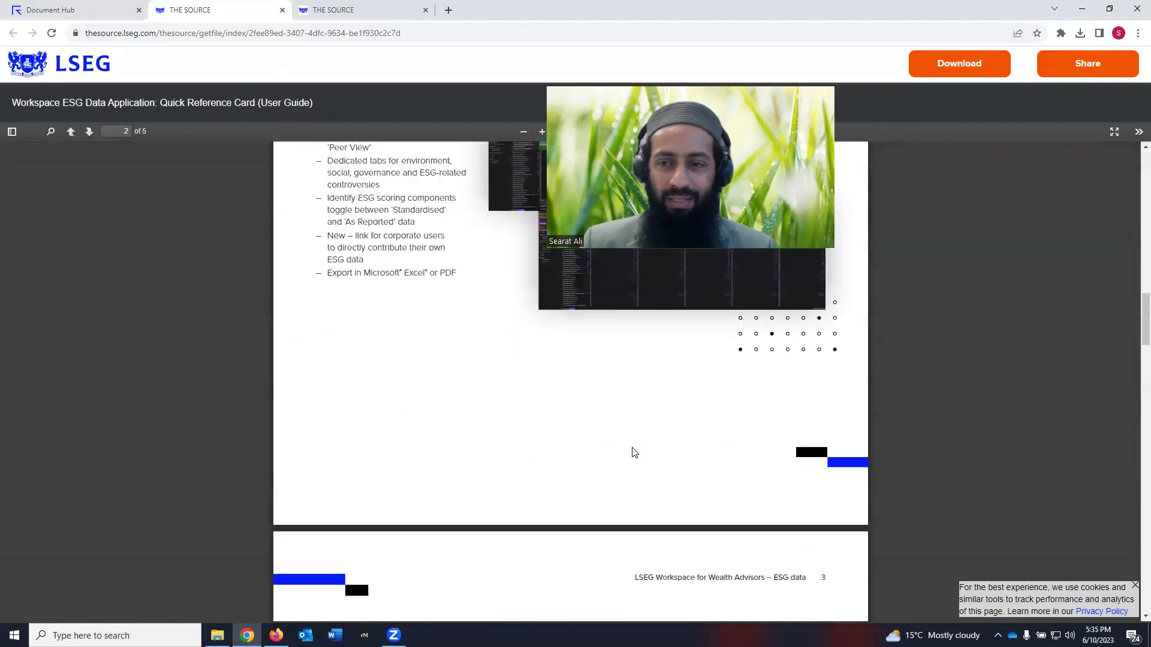
scroll(631, 447, down, 13)
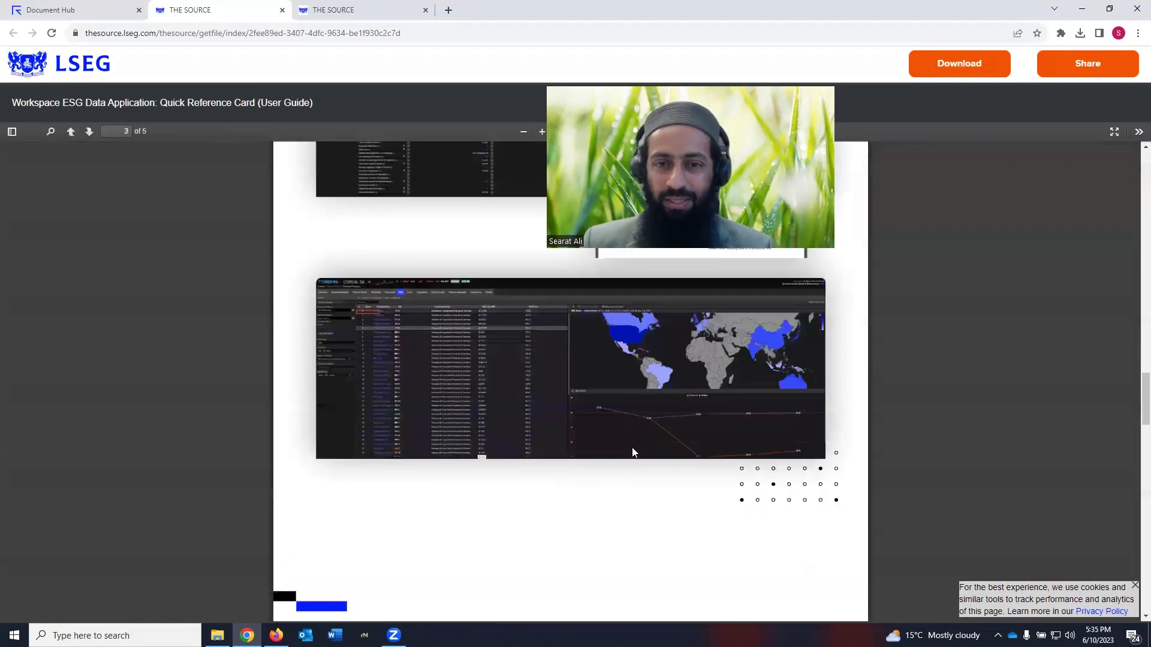
Open the Refinitiv ESG Scores Methodology PDF from the Document Hub and return to its May 2022 cover page
click(87, 10)
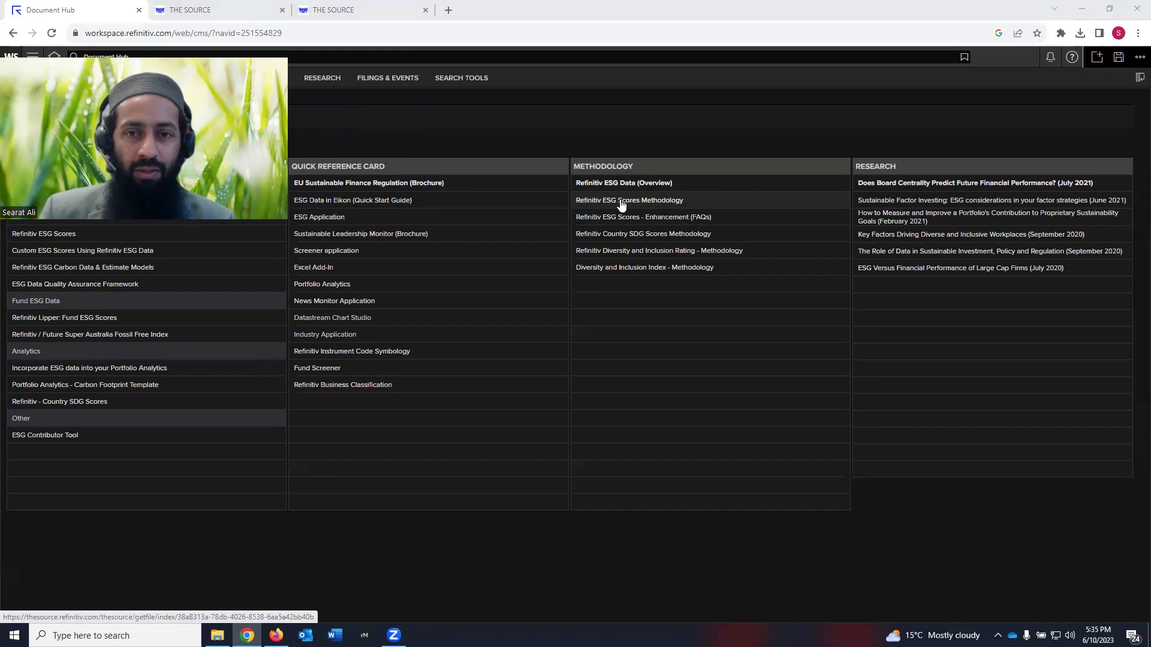
click(654, 204)
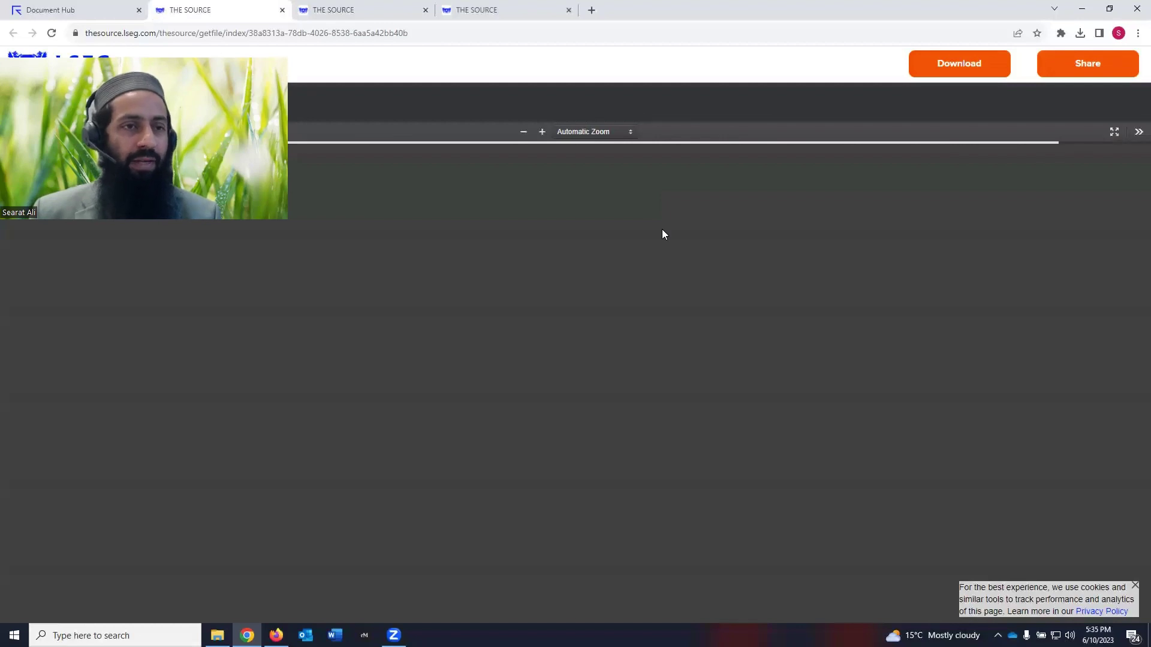
scroll(662, 264, up, 3)
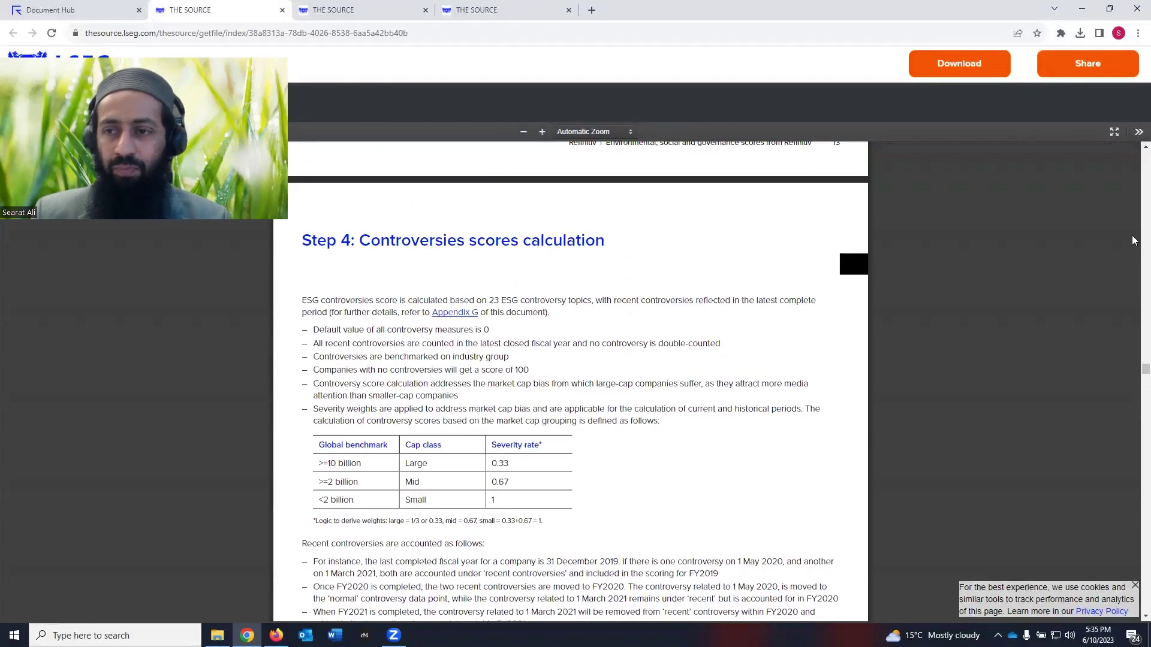
drag(1145, 369, 1133, 157)
scroll(1132, 159, down, 5)
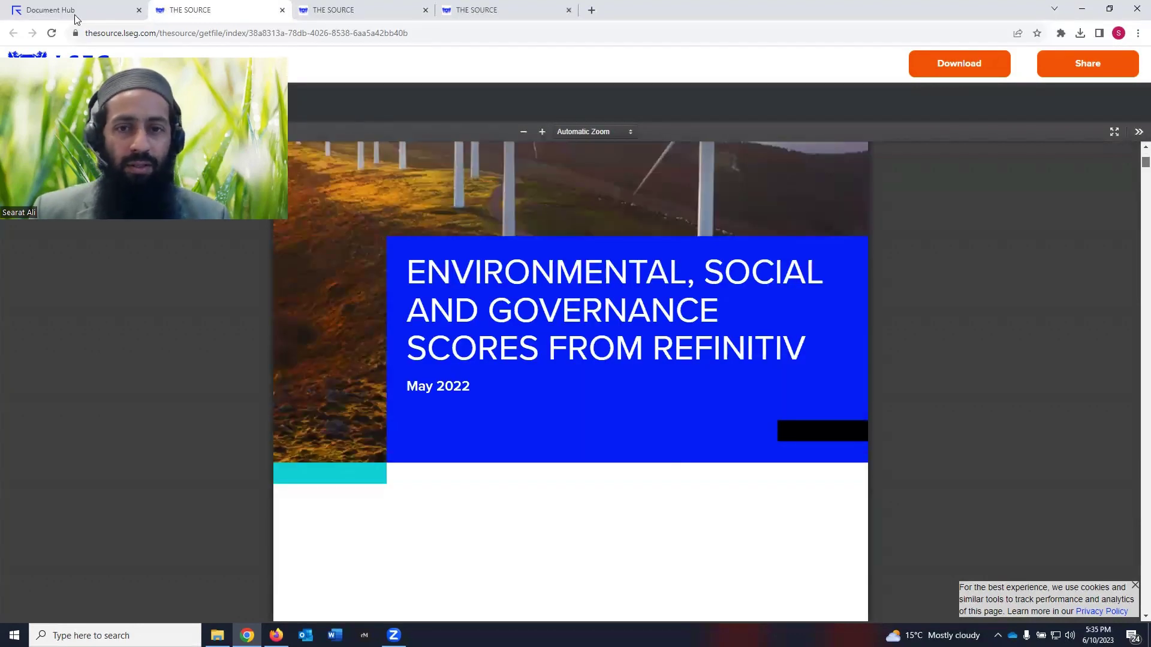
key(ctrl+shift+Tab)
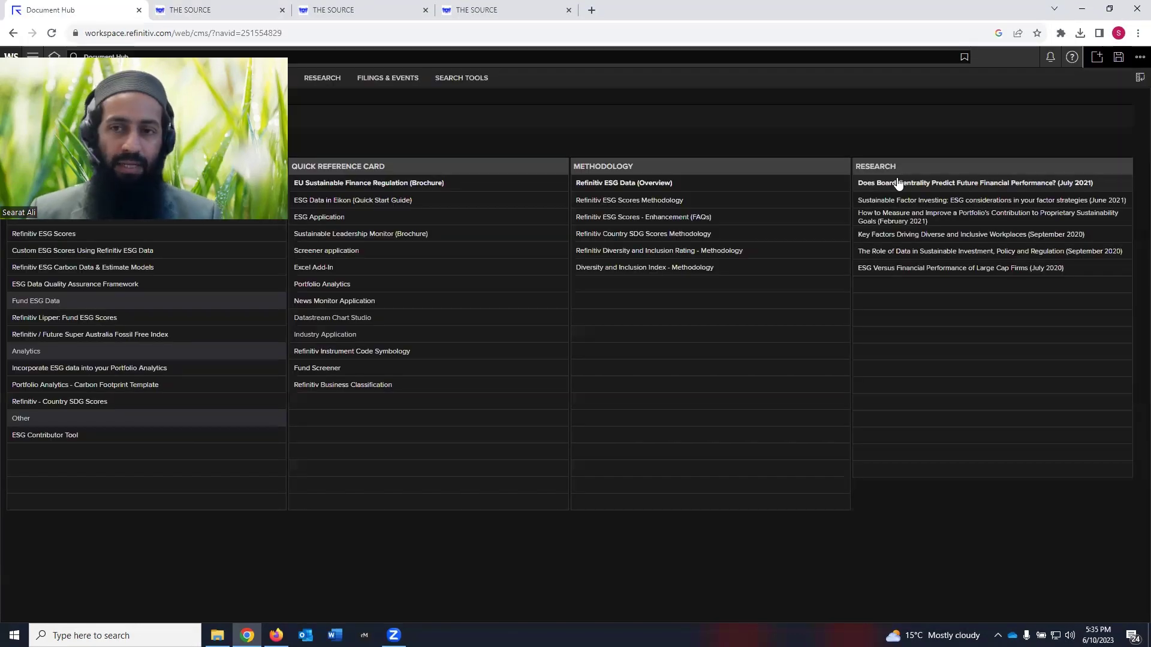